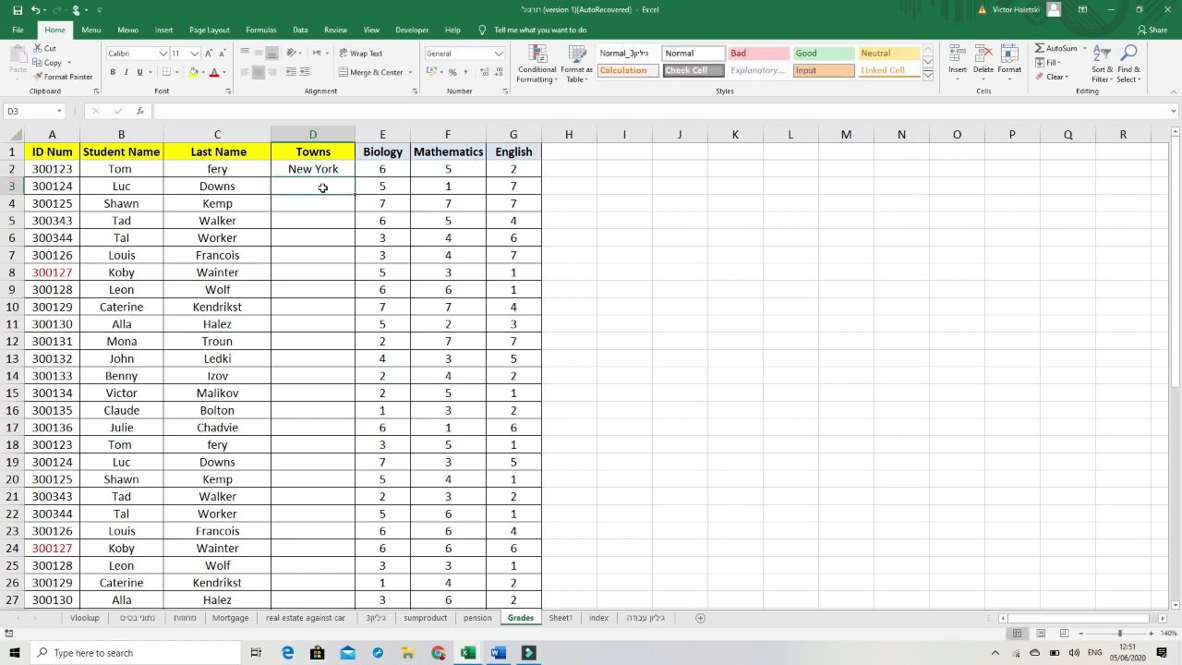
Step: Enter the alternative New York spellings N.Y in D3 and New_York in D4 of the Towns column
type("N.")
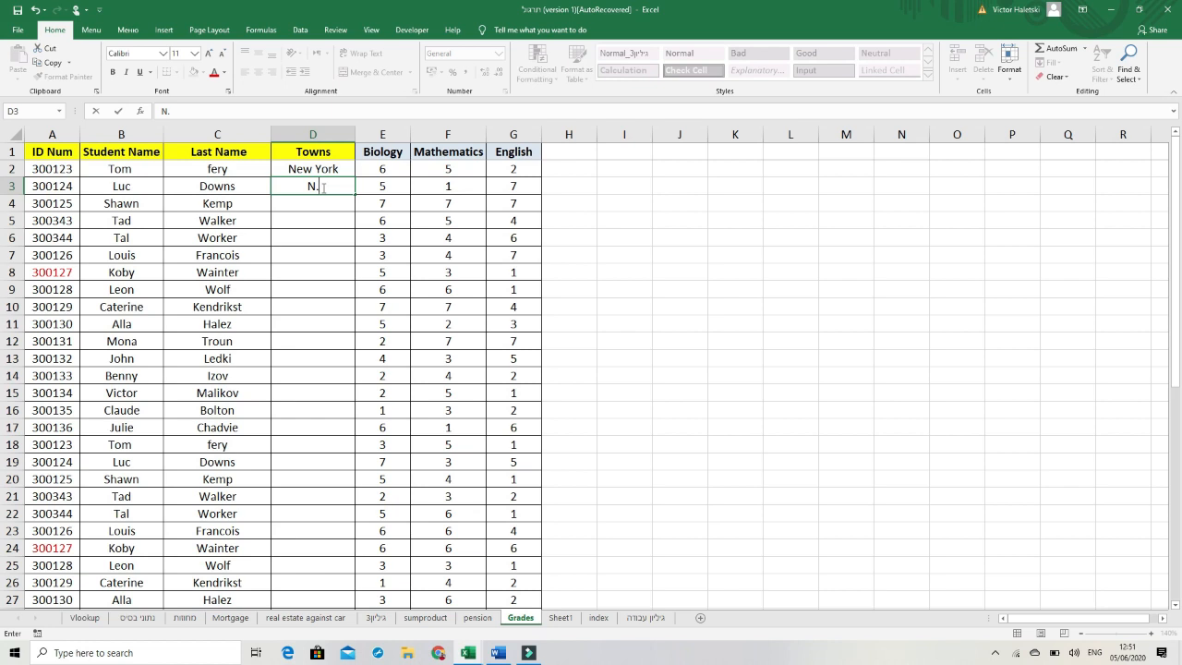
type("Y")
key("Return")
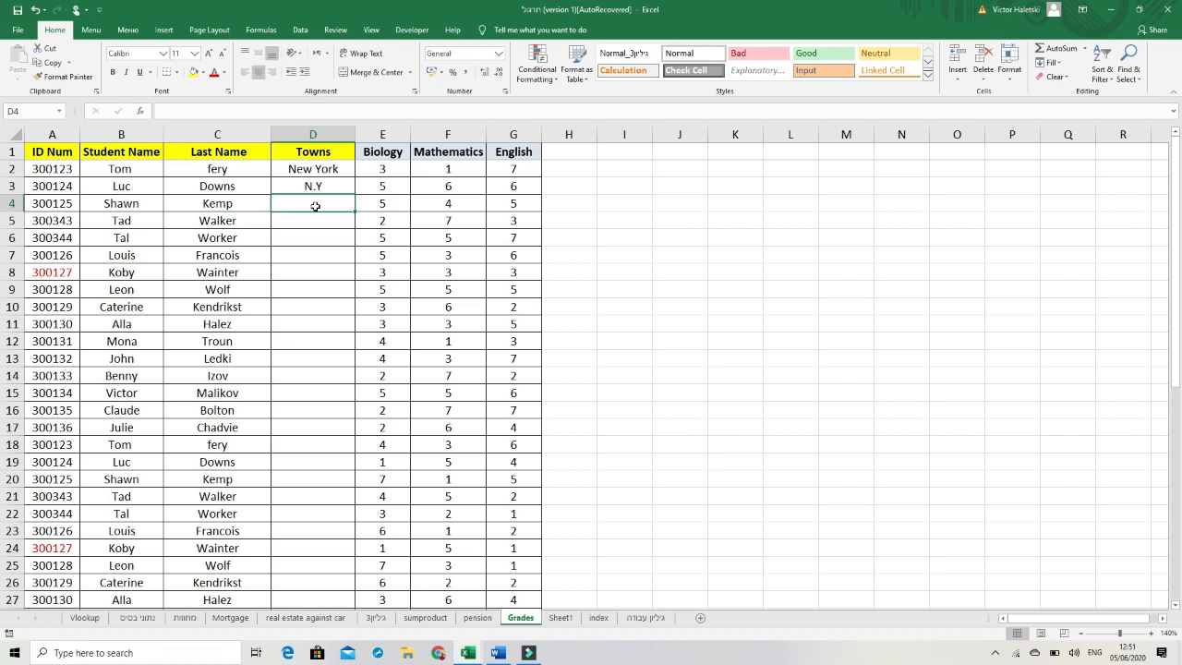
type("N")
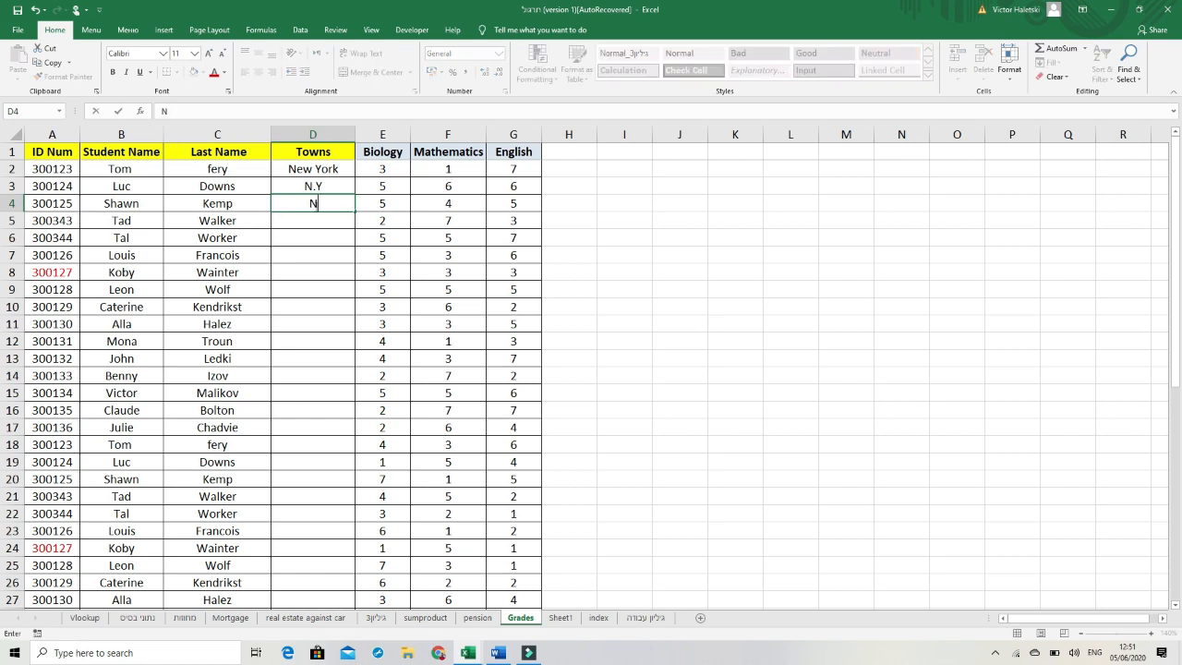
type("ew ")
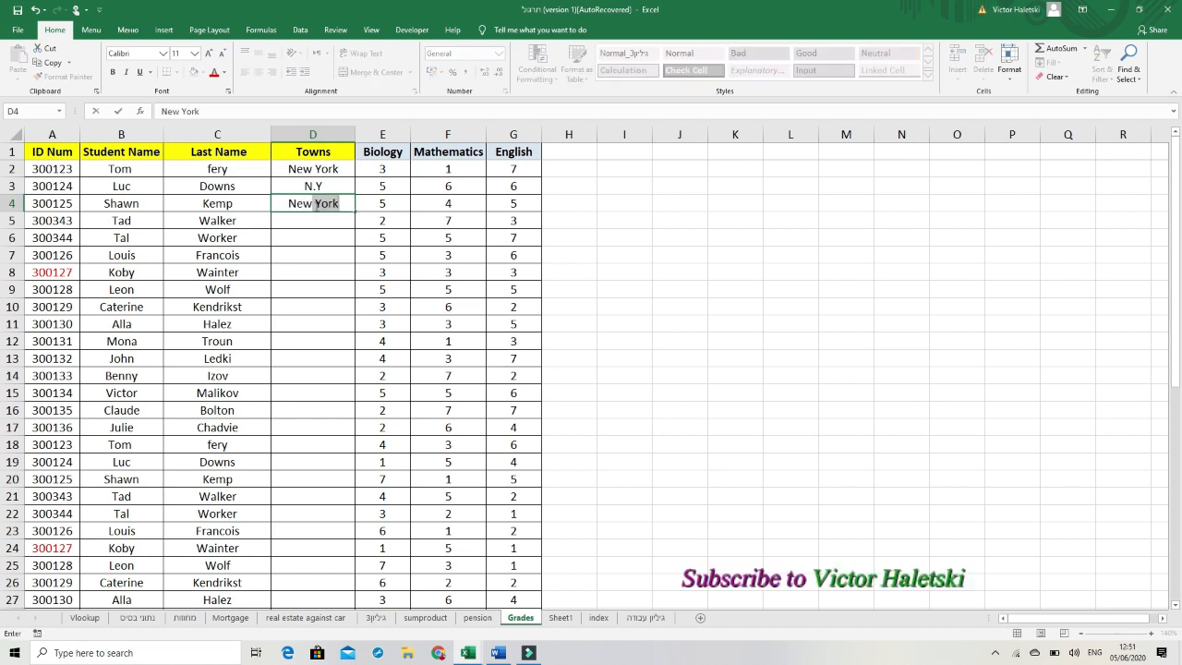
type("_York")
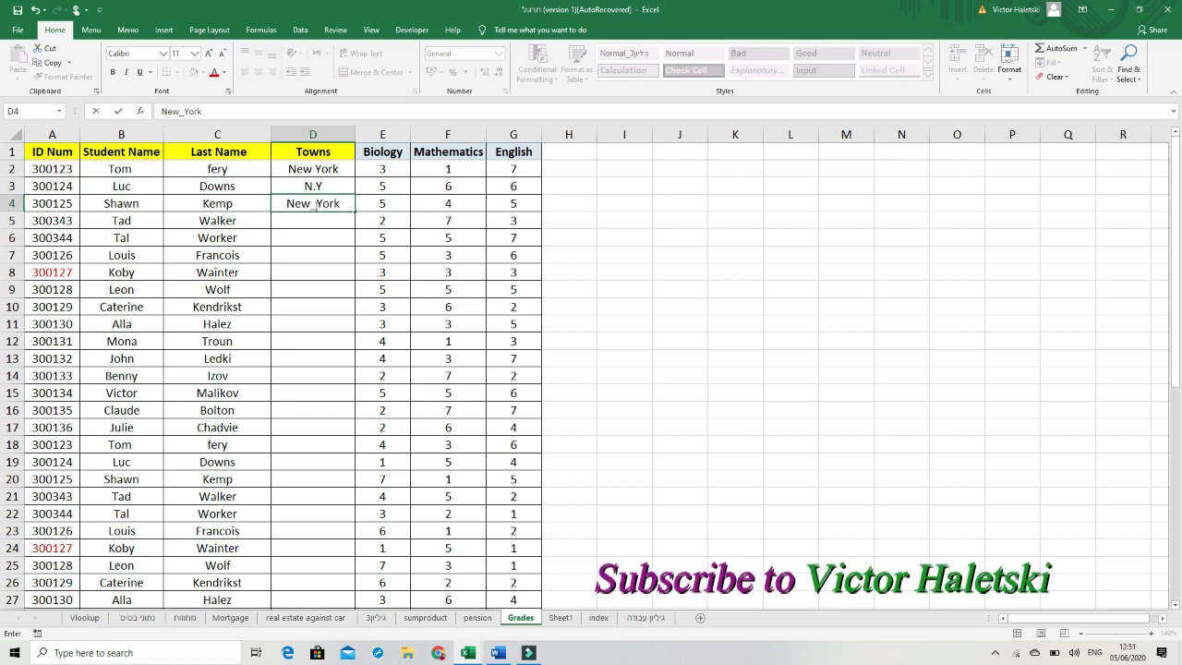
left_click(314, 236)
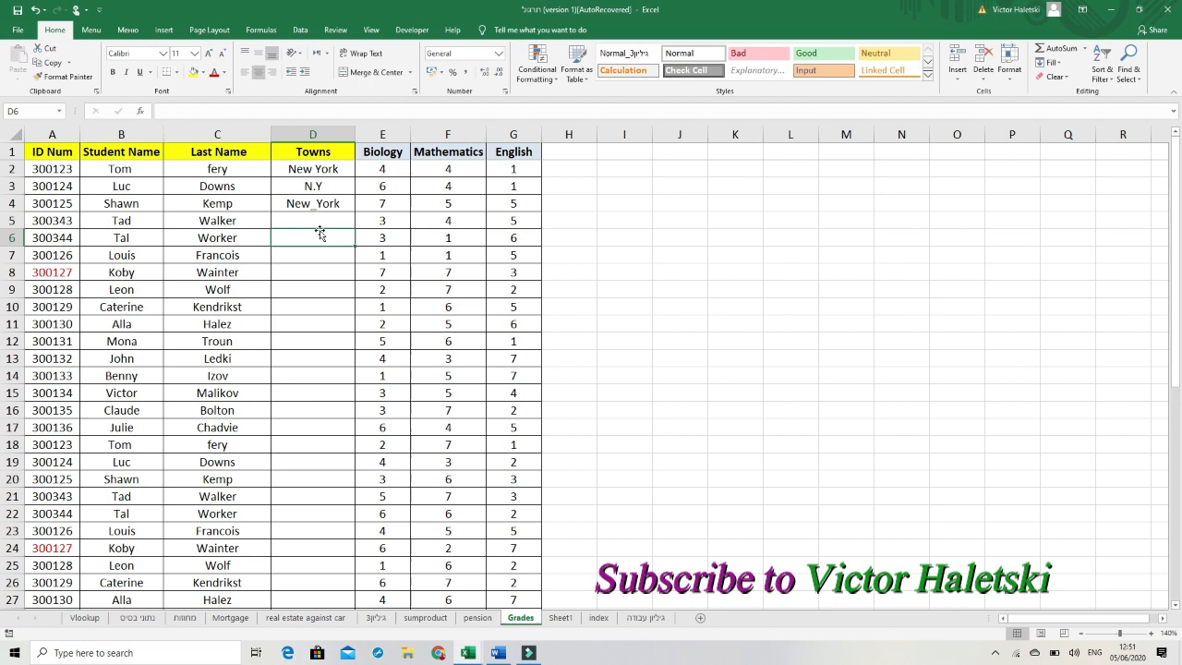
Step: Turn on filtering for the table's header row
left_click(323, 152)
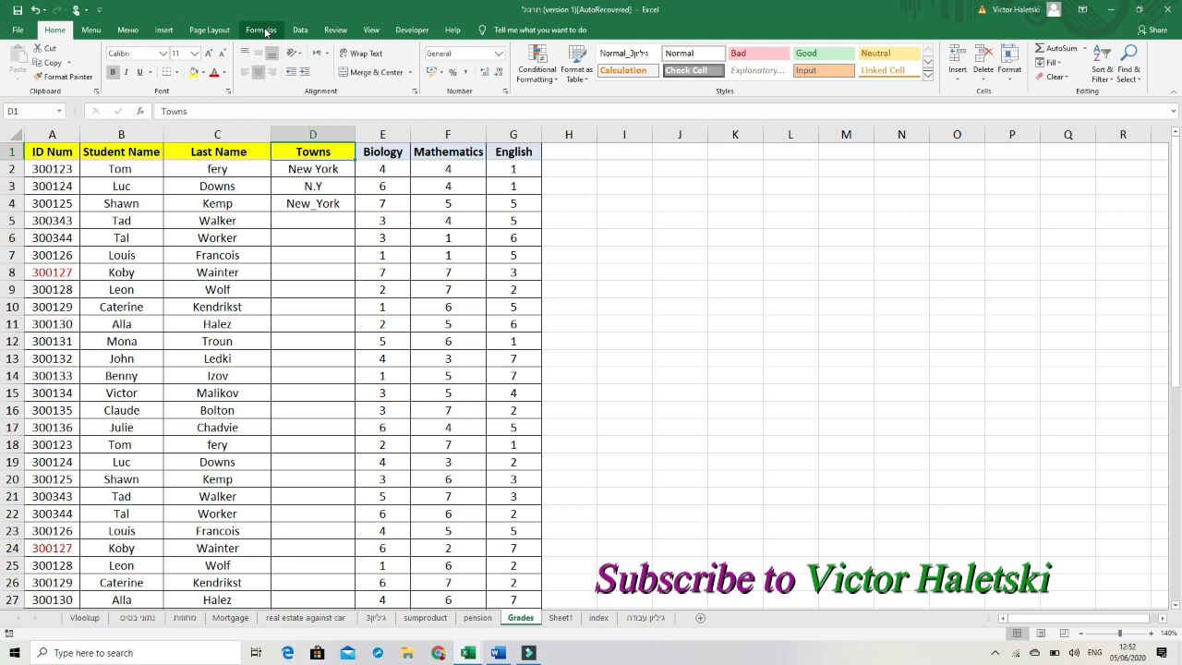
left_click(300, 30)
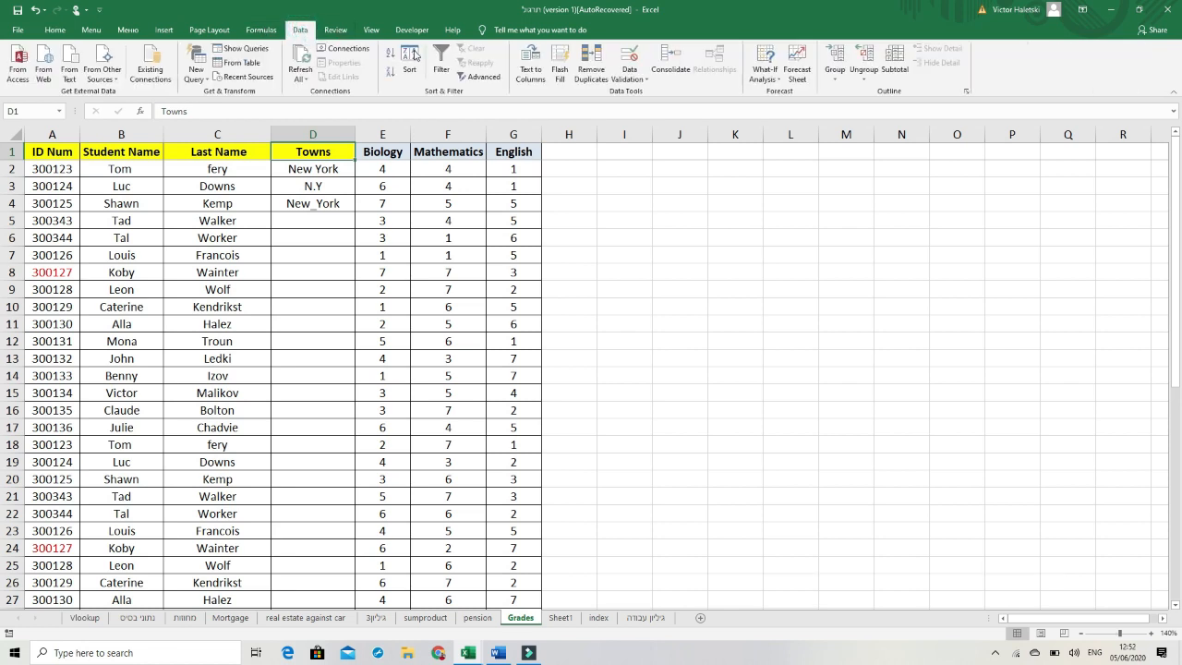
left_click(443, 70)
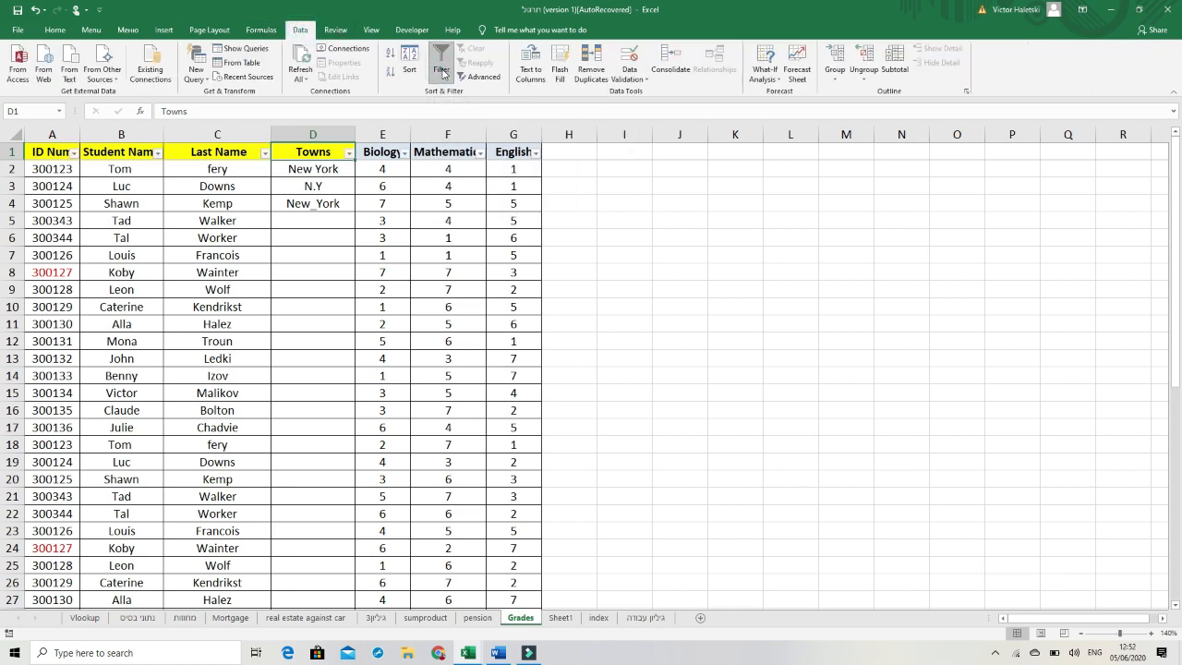
left_click(442, 72)
left_click(443, 71)
Step: Deselect all values in the Towns filter list, leave it without applying, and select D5
left_click(349, 152)
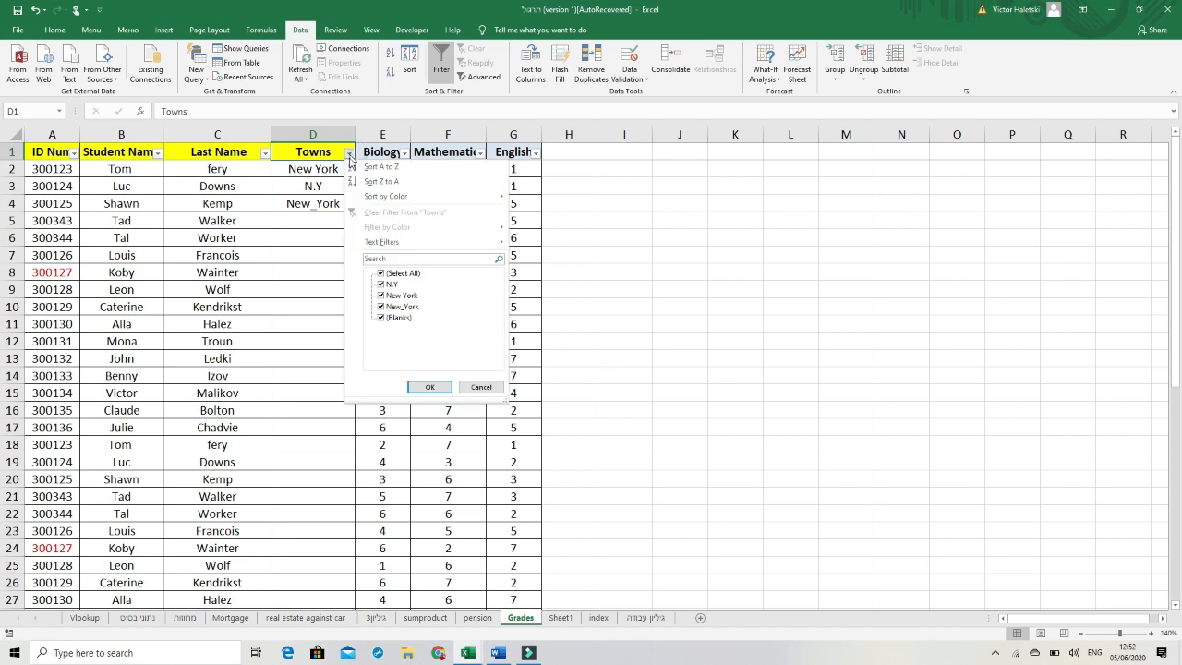
left_click(381, 274)
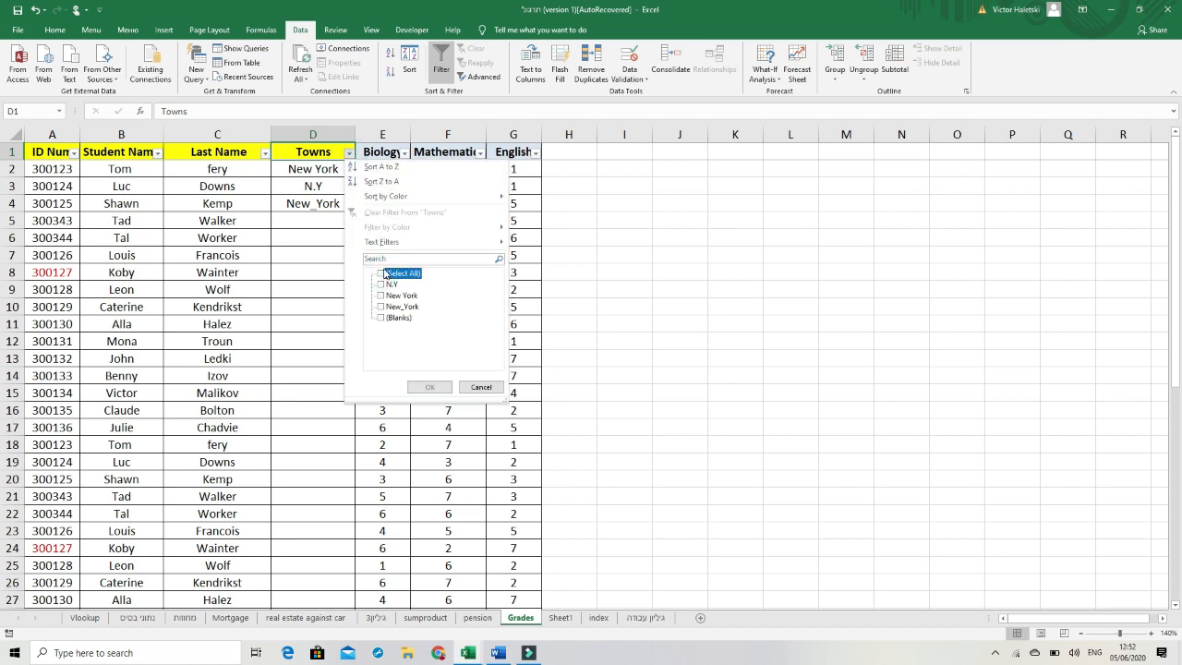
mouse_move(390, 246)
left_click(323, 217)
left_click(318, 218)
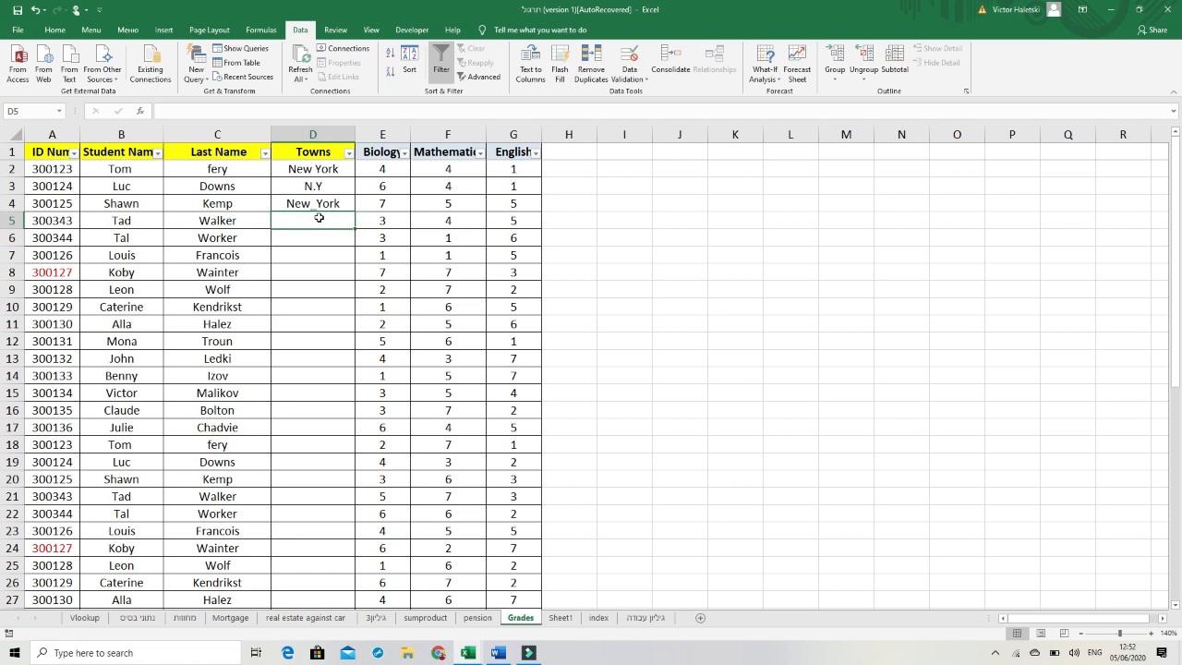
Step: Copy Nairobi, Sydney and Willington from M13:M15 of Sheet1 into the Towns column of Grades, starting at D5
left_click(561, 617)
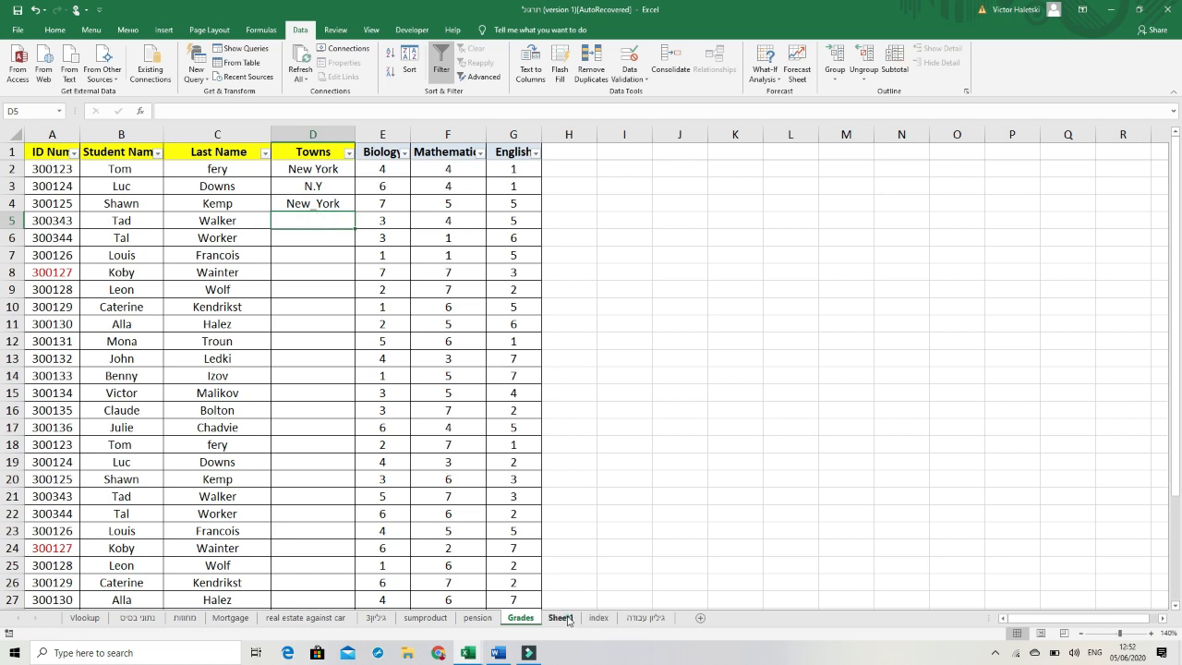
left_click_drag(517, 292, 518, 316)
key("ctrl+c")
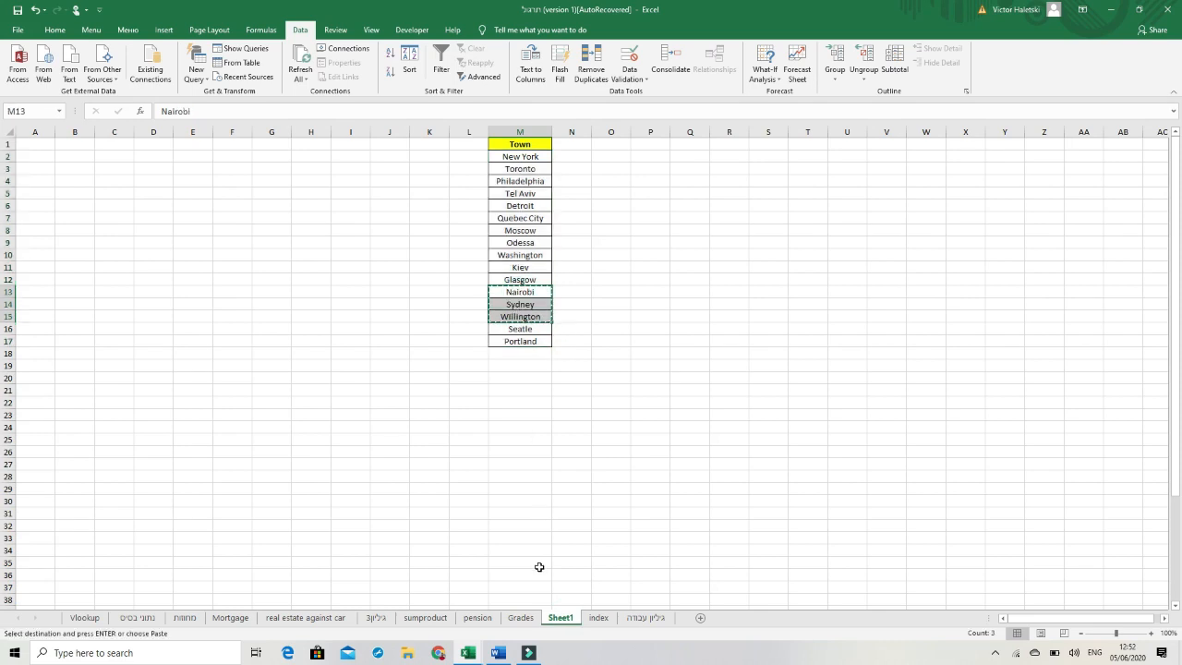
left_click(520, 617)
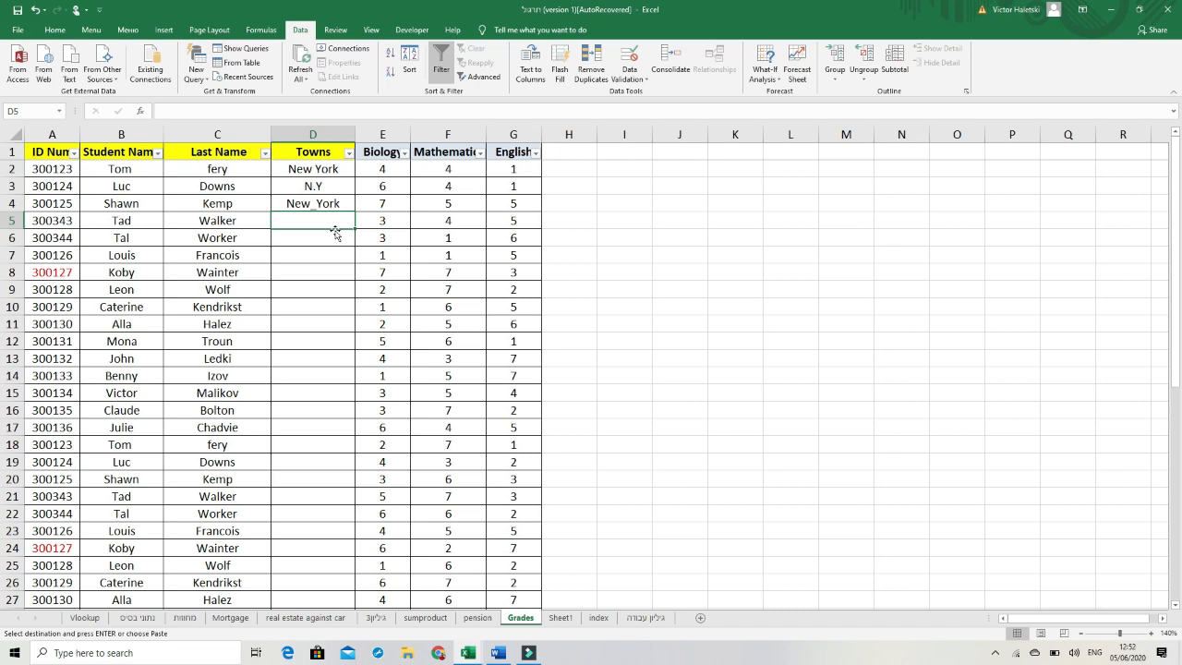
key("ctrl+v")
Step: Filter the Towns column to the entries matching the search text Ne
left_click(348, 152)
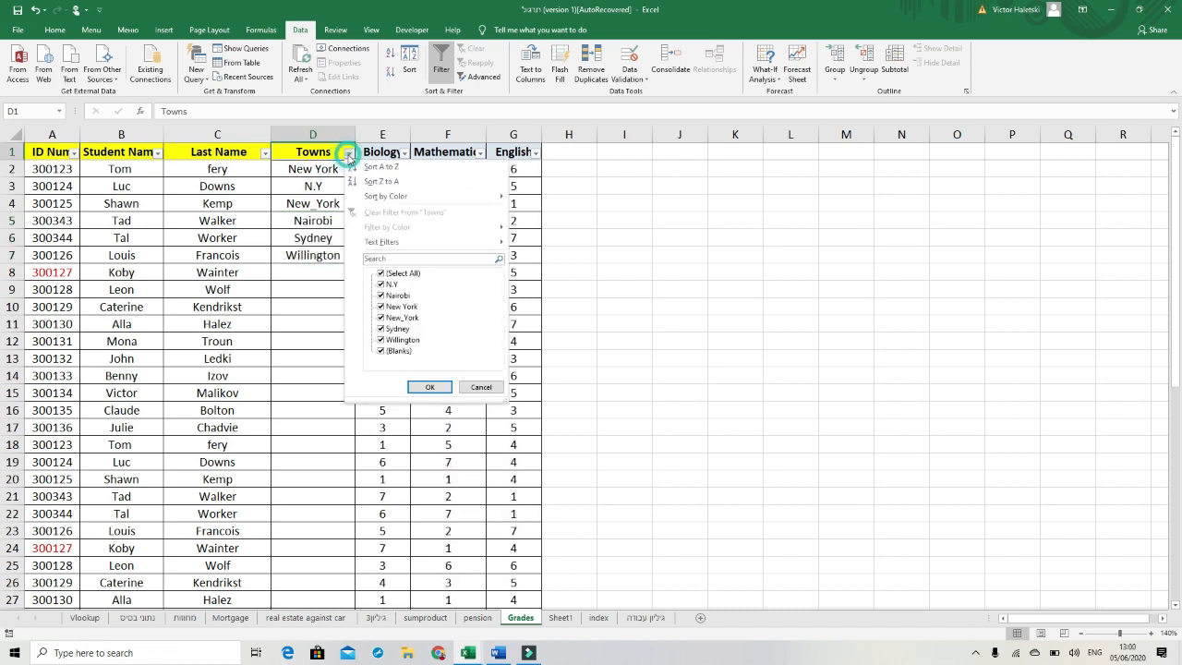
left_click(383, 273)
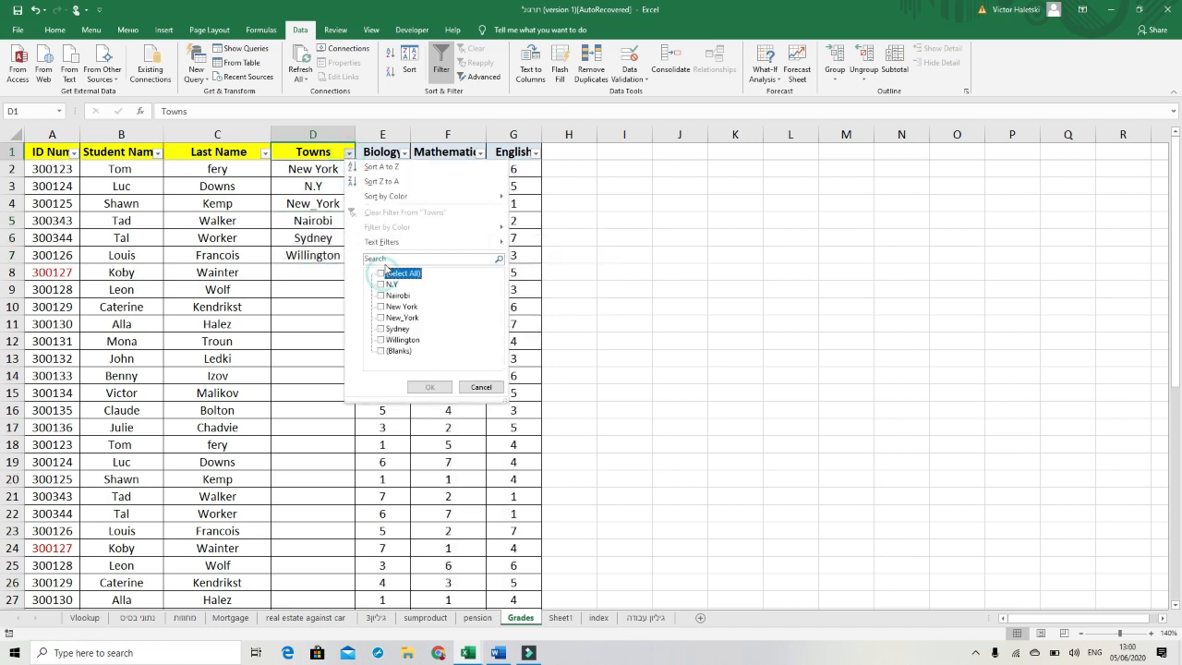
type("N")
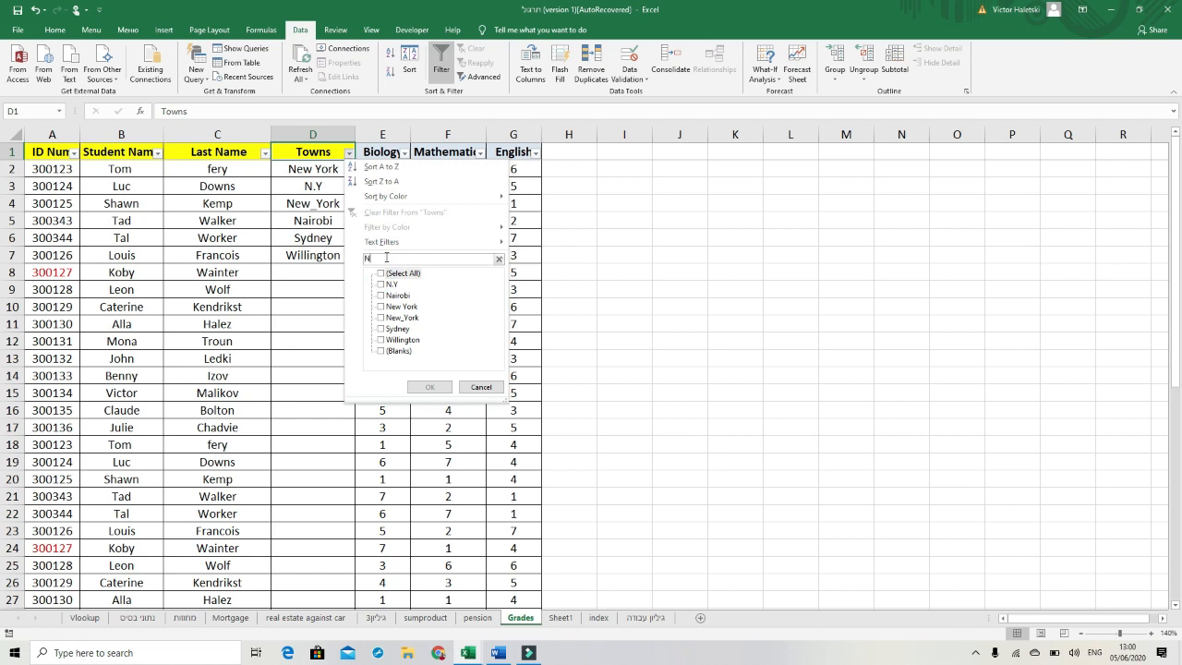
type("e")
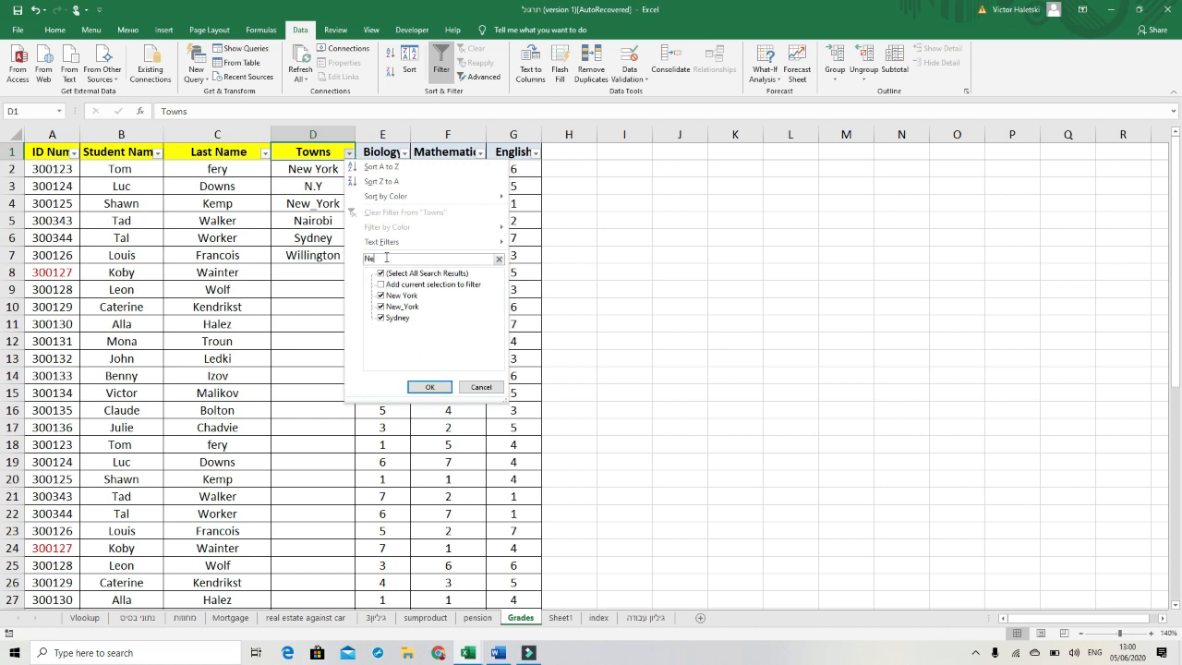
left_click(429, 388)
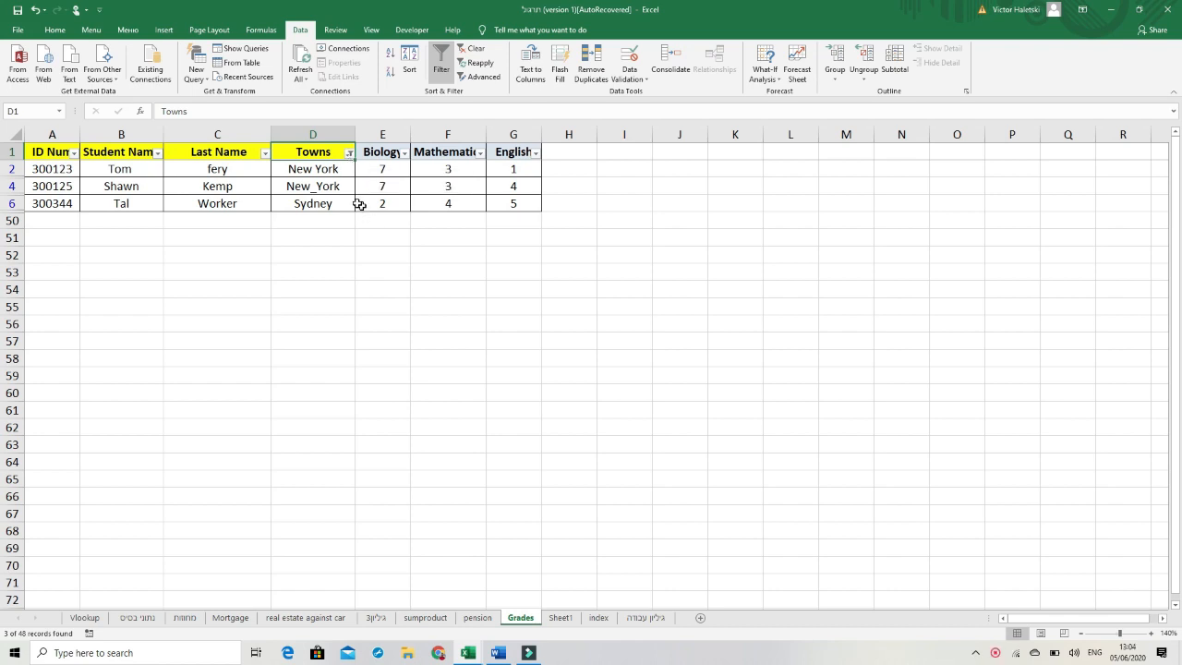
Step: Delete the town entries in D2:D7 and remove all filtering from the table
left_click(349, 153)
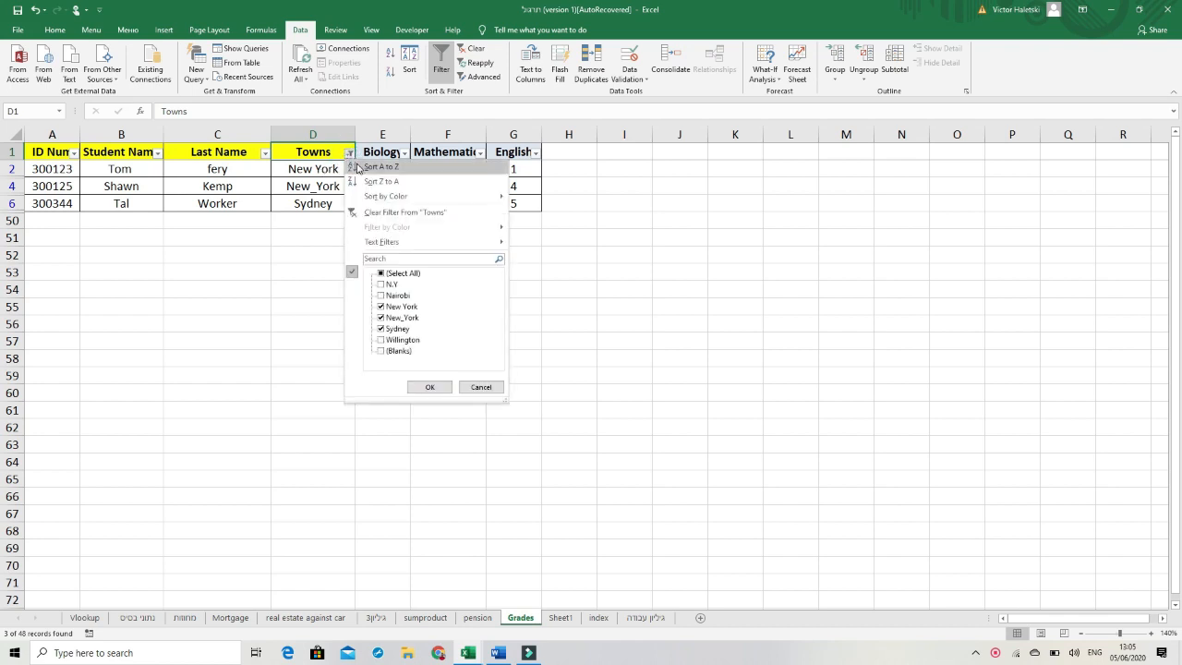
left_click(374, 212)
left_click_drag(319, 171, 319, 253)
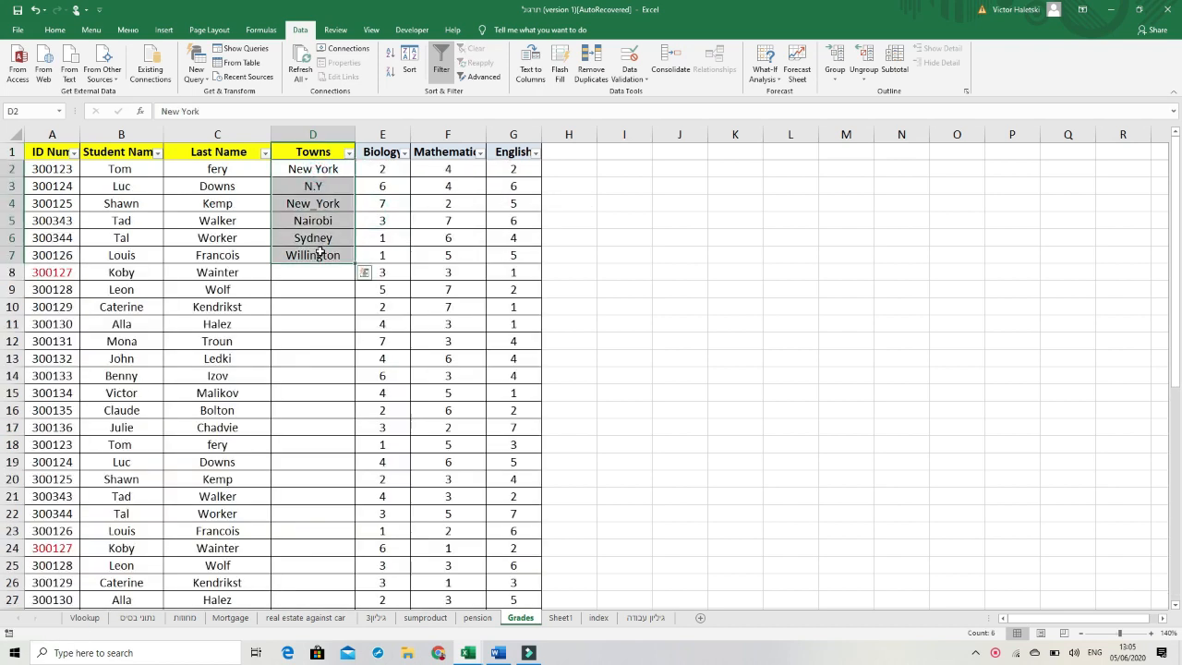
key("Delete")
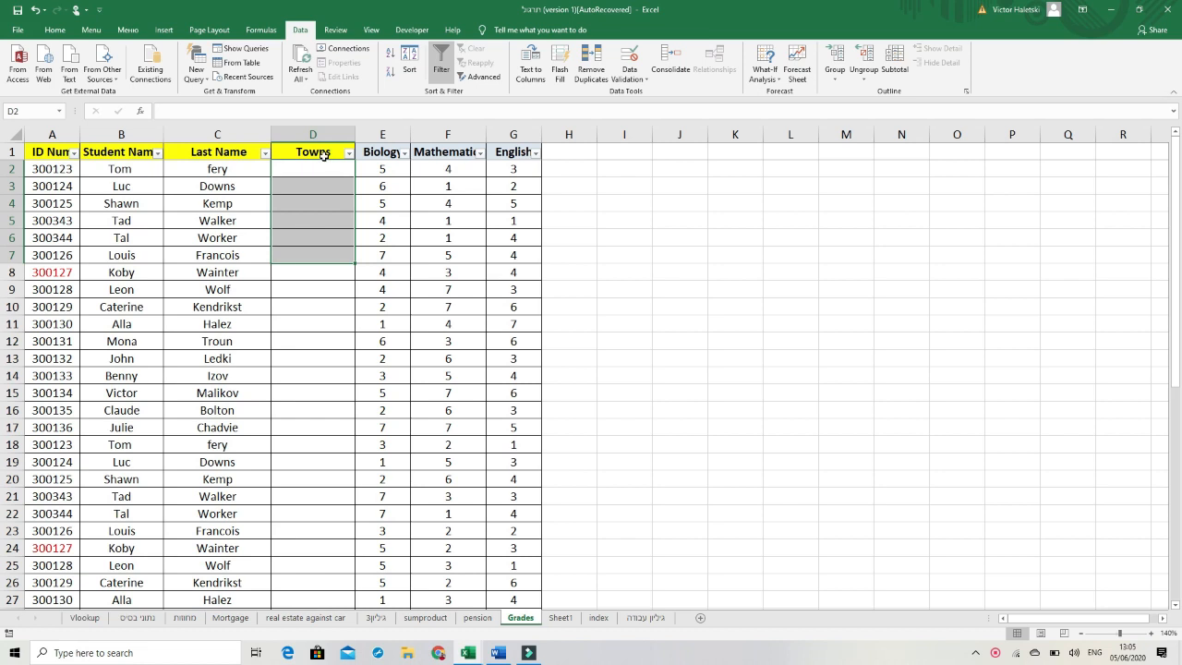
left_click(325, 162)
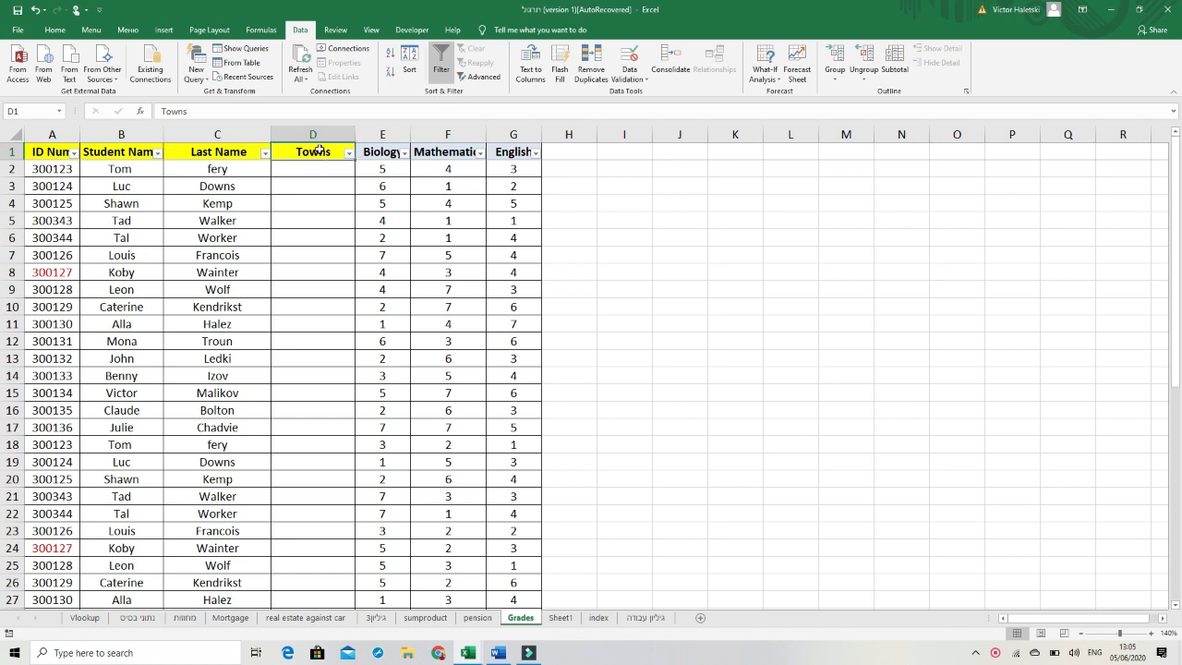
left_click(441, 72)
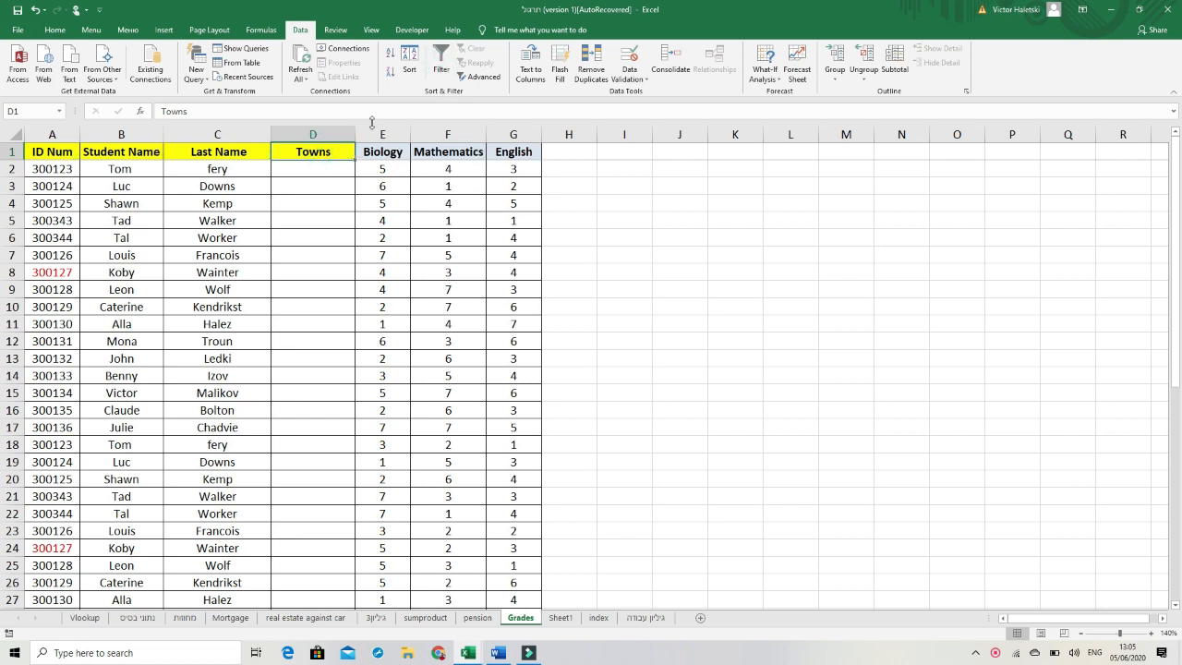
Step: Add data validation to D2 that allows a List with the source =Sheet1!$M$2:$M$17
left_click(316, 170)
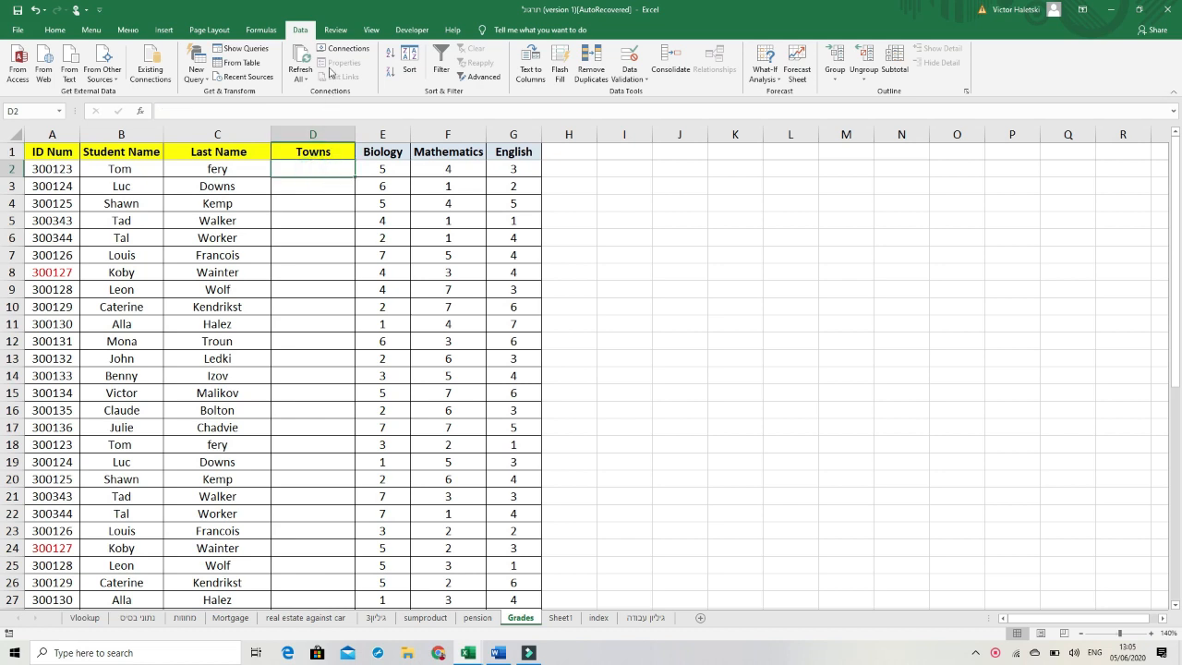
left_click(641, 81)
left_click(641, 92)
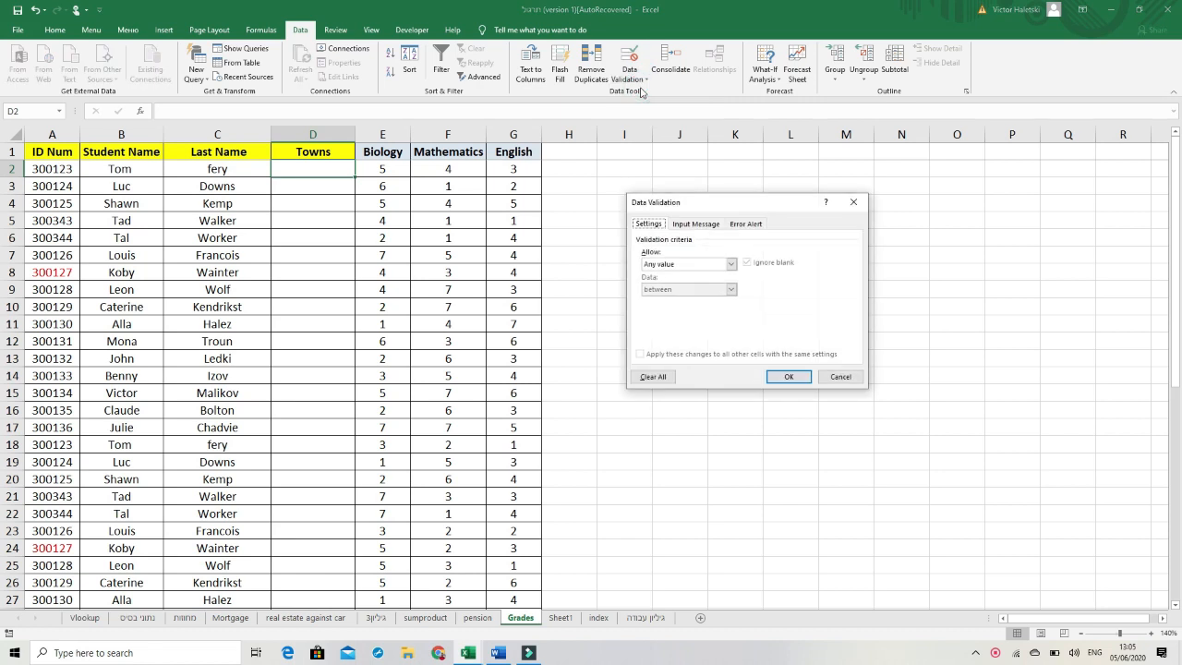
left_click(732, 265)
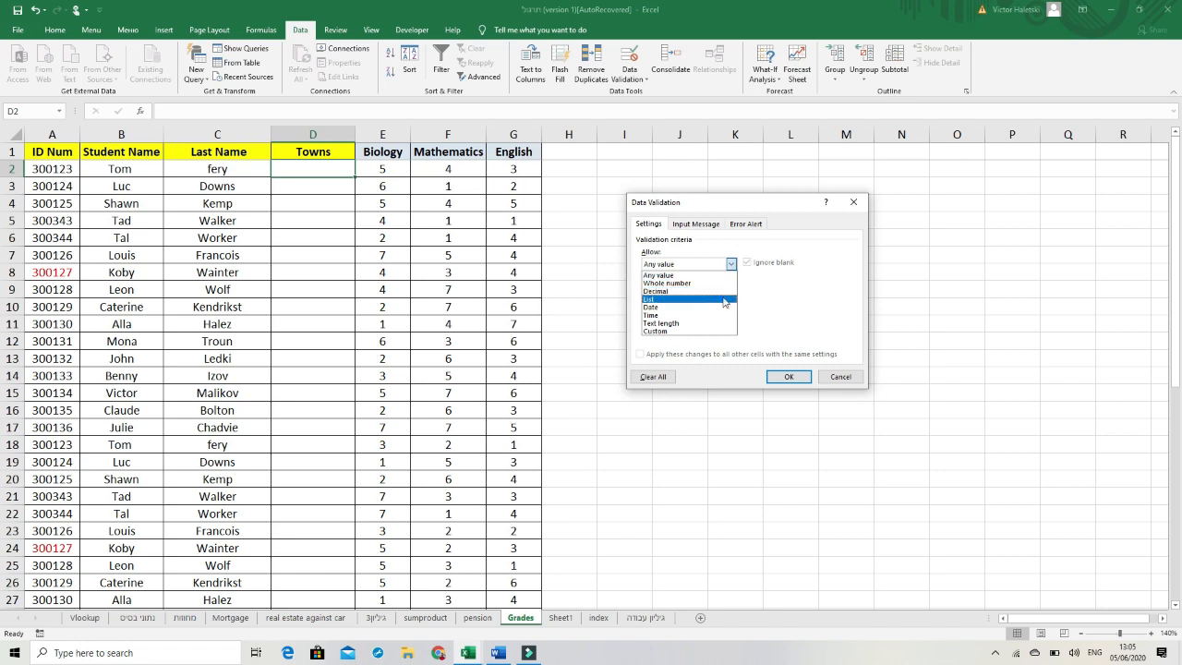
left_click(695, 300)
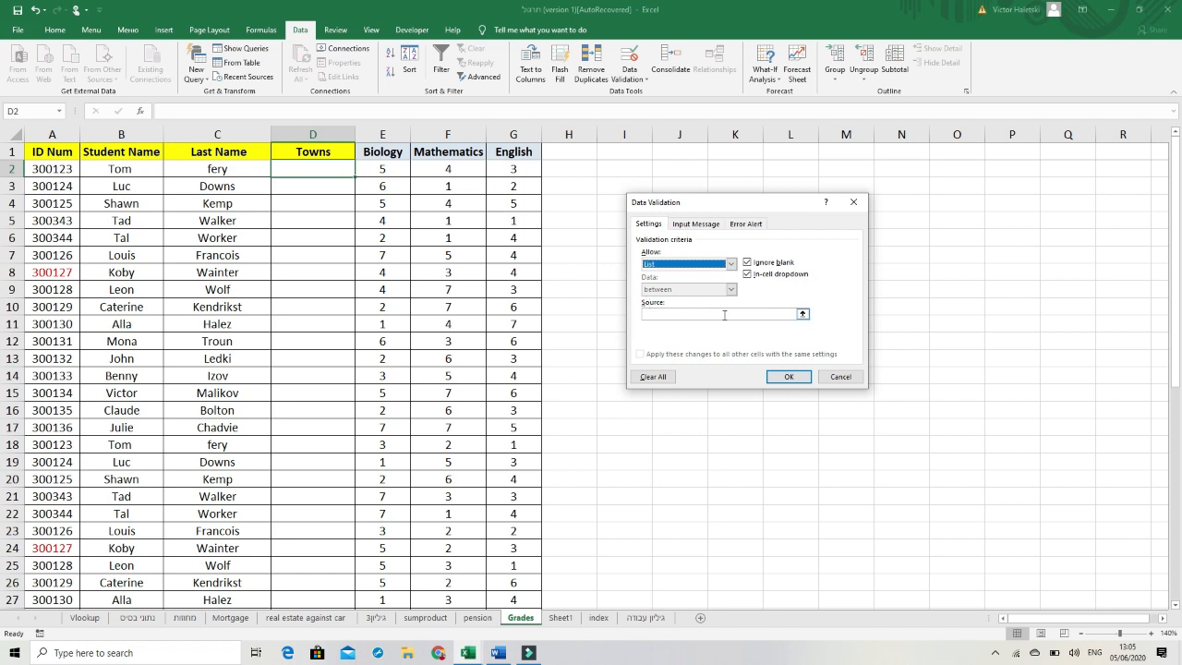
left_click(802, 313)
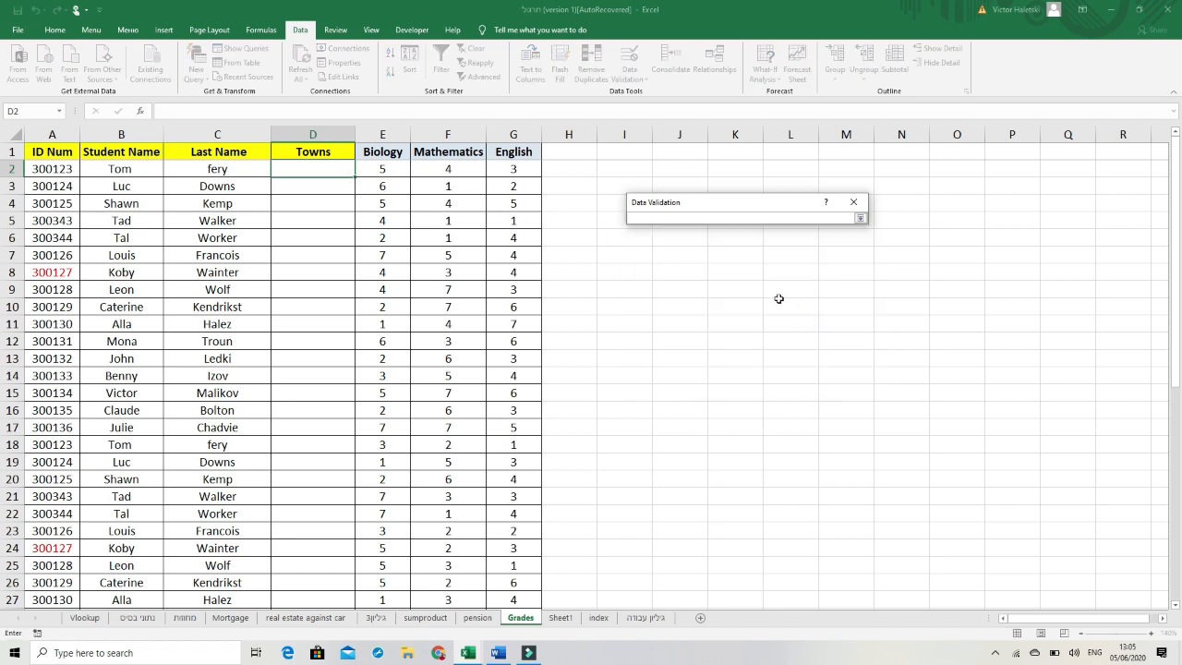
left_click(561, 618)
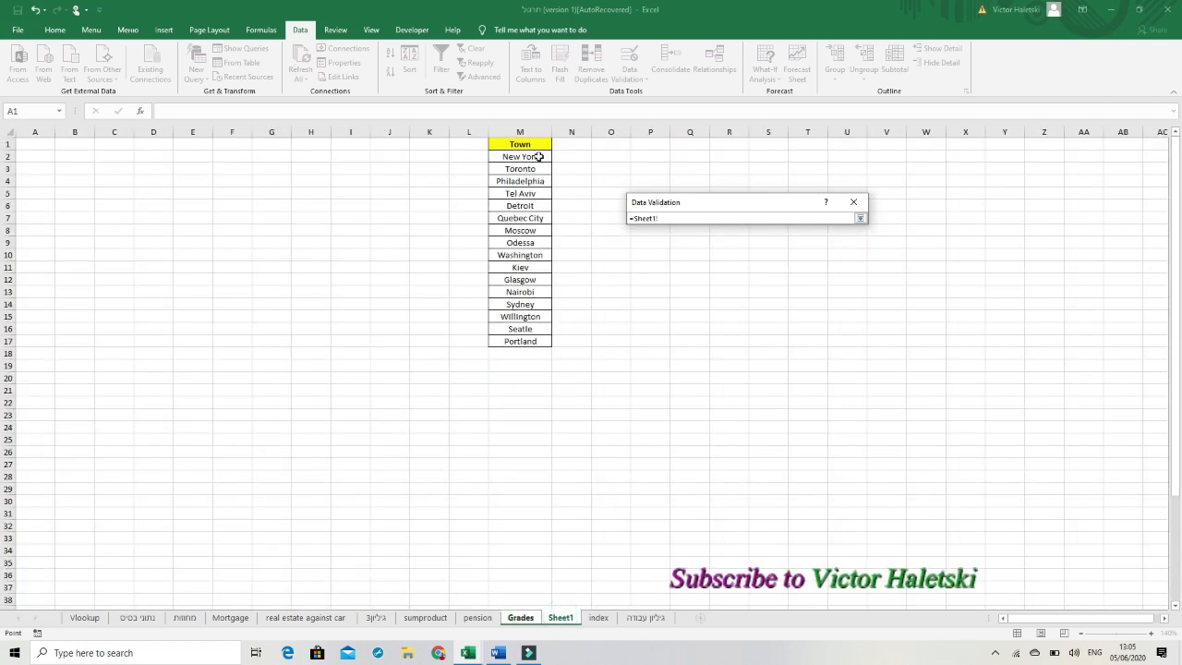
left_click_drag(538, 157, 545, 340)
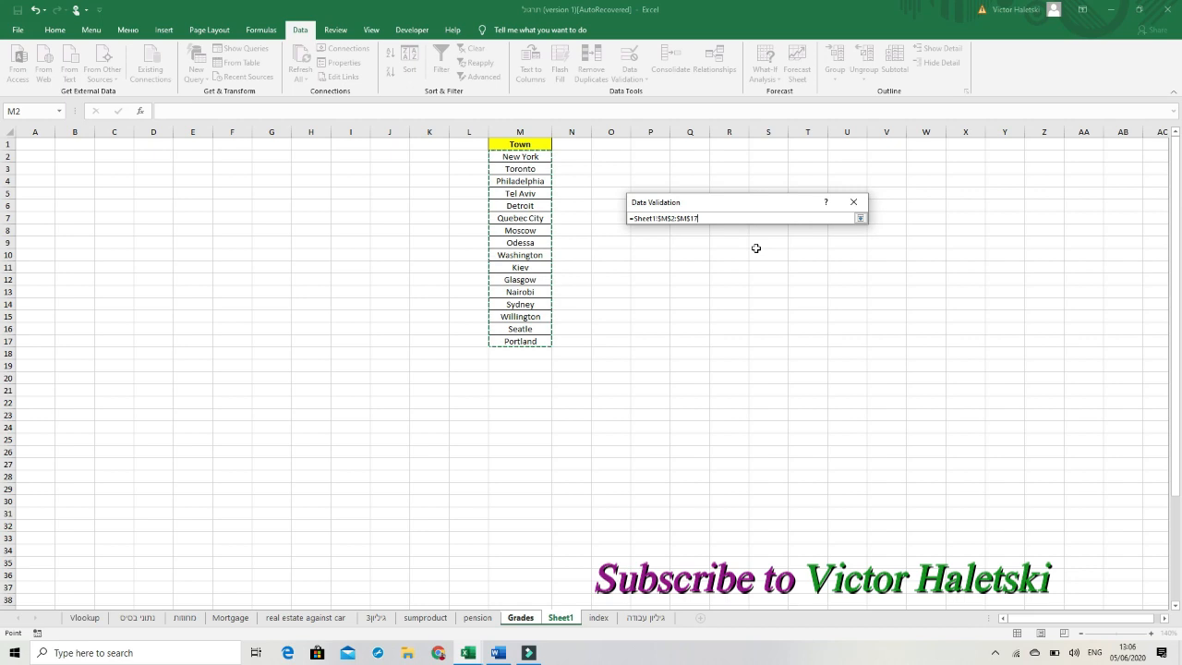
key("Return")
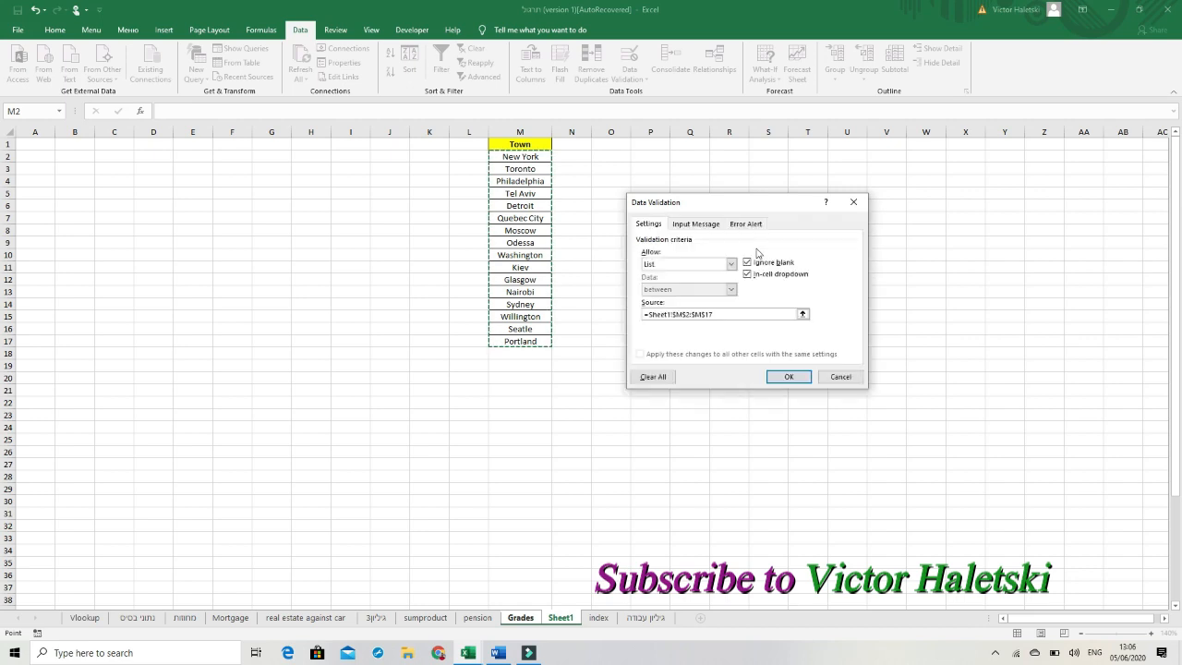
key("Return")
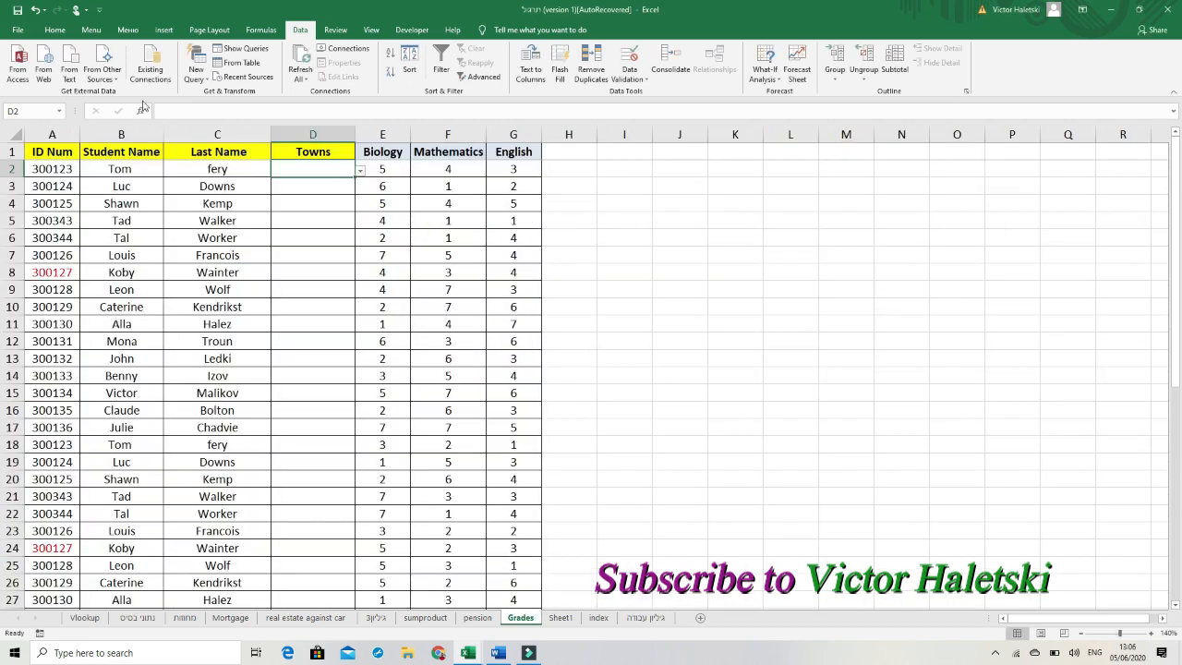
Step: Inspect the drop-down list in D2 and check whether D3 below it offers one
left_click(360, 171)
left_click(361, 171)
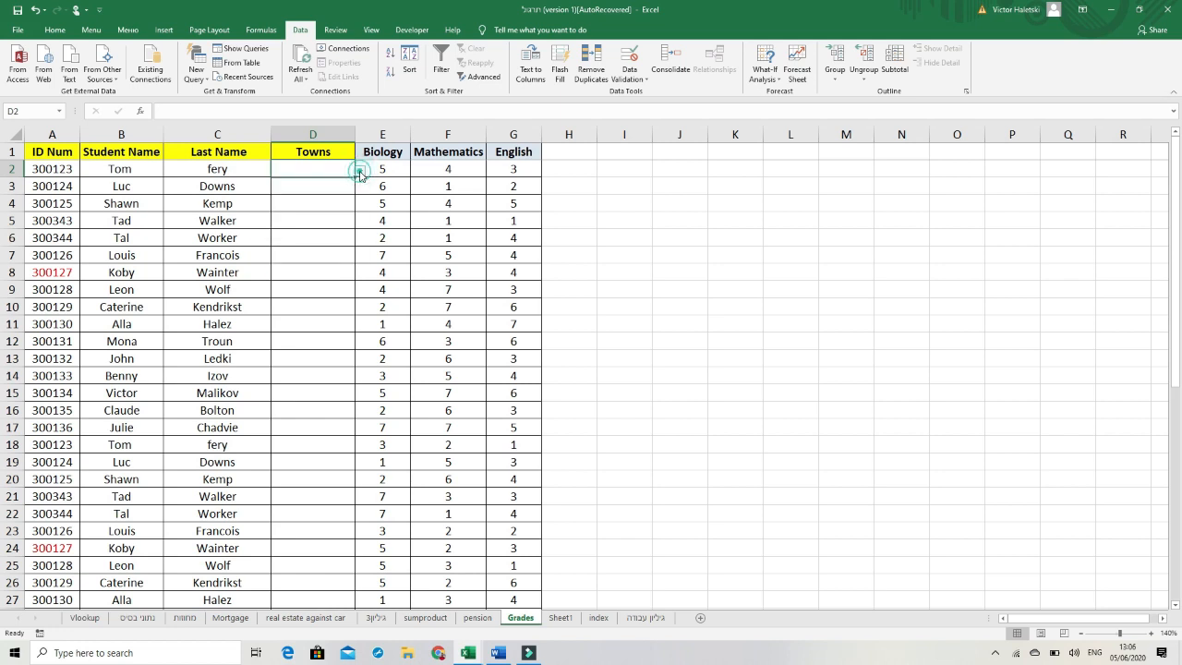
left_click(328, 190)
scroll(321, 508, "down", 3)
scroll(321, 509, "up", 3)
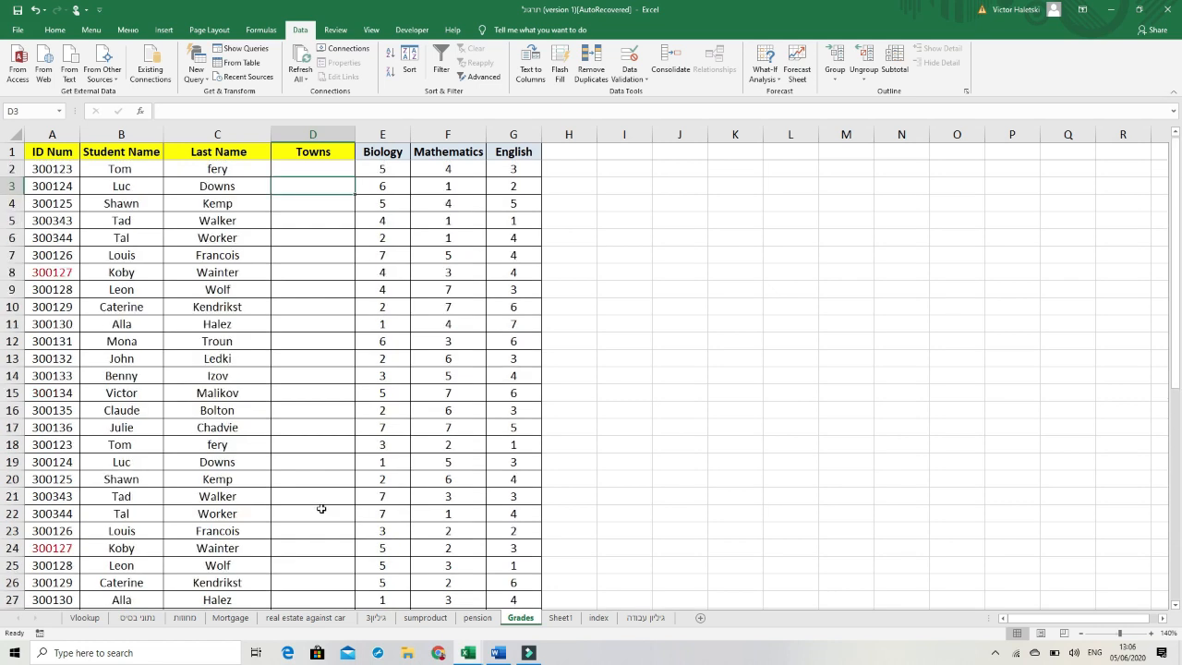
Step: Fill the data validation of D2 down the Towns column through D49
left_click(336, 169)
left_click_drag(354, 175, 336, 567)
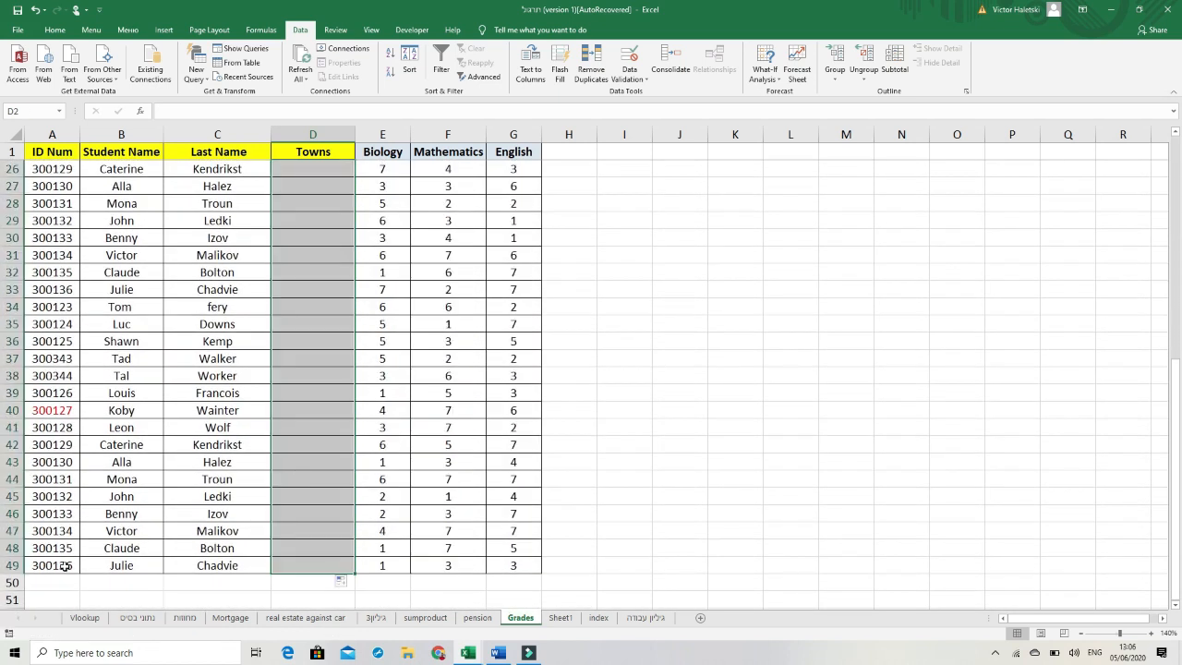
scroll(242, 522, "up", 8)
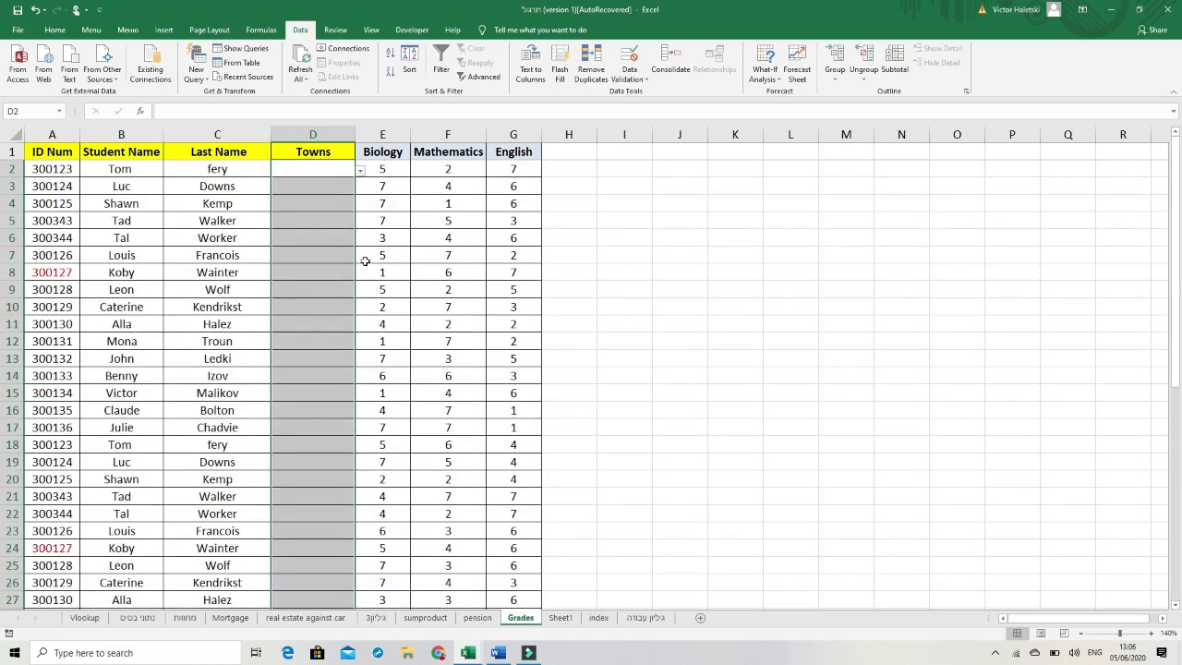
Step: Inspect the drop-down list in D11 and compare it with the source town list in column M of Sheet1
left_click(313, 286)
left_click(314, 323)
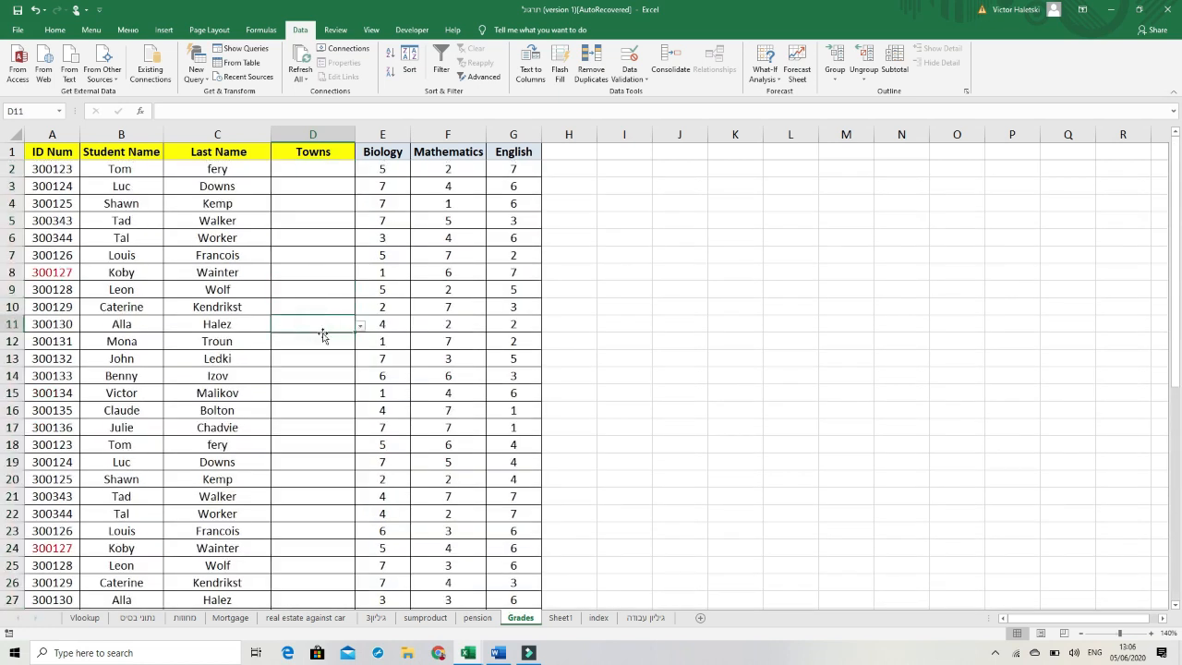
left_click(360, 325)
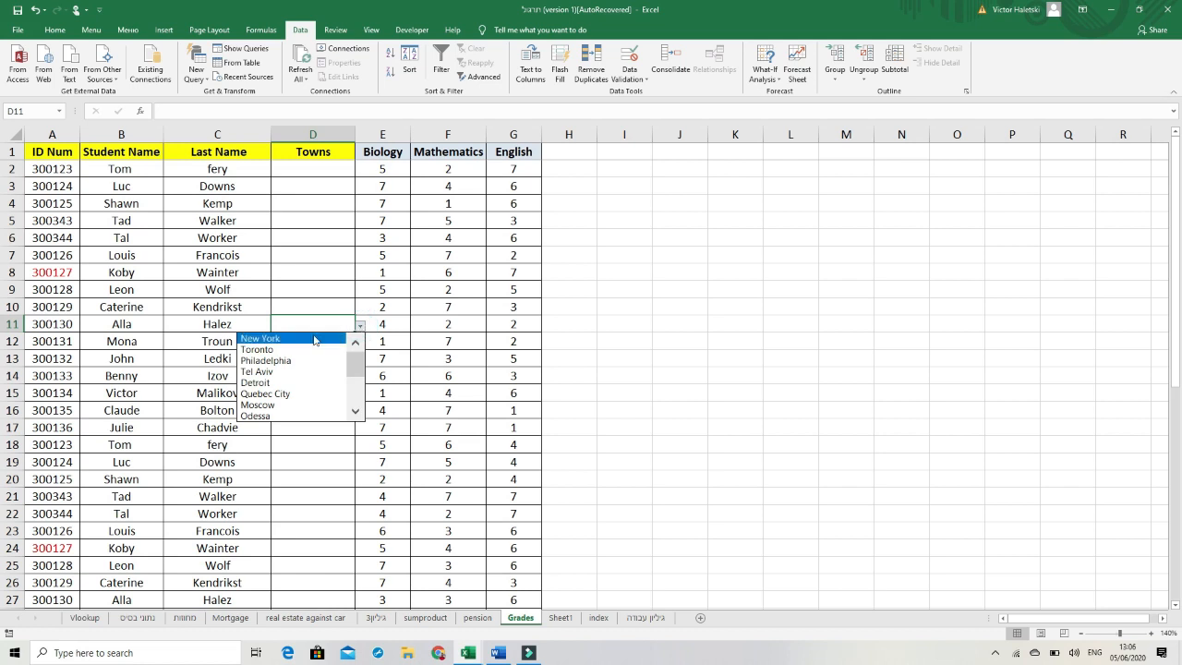
left_click(314, 441)
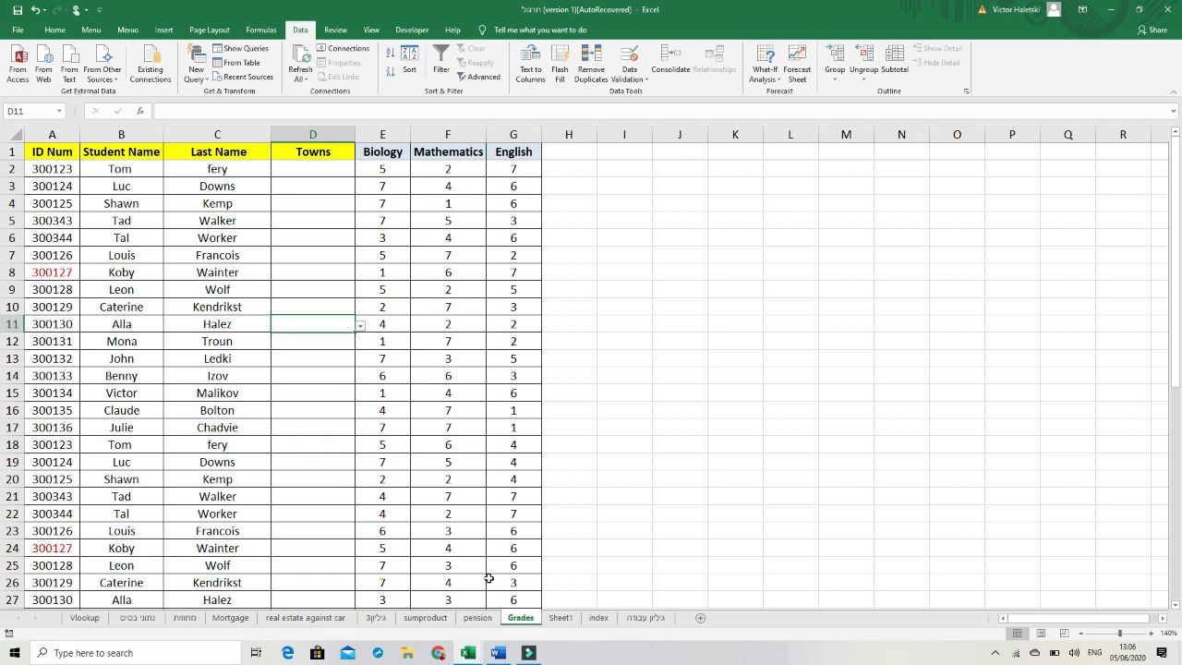
left_click(561, 617)
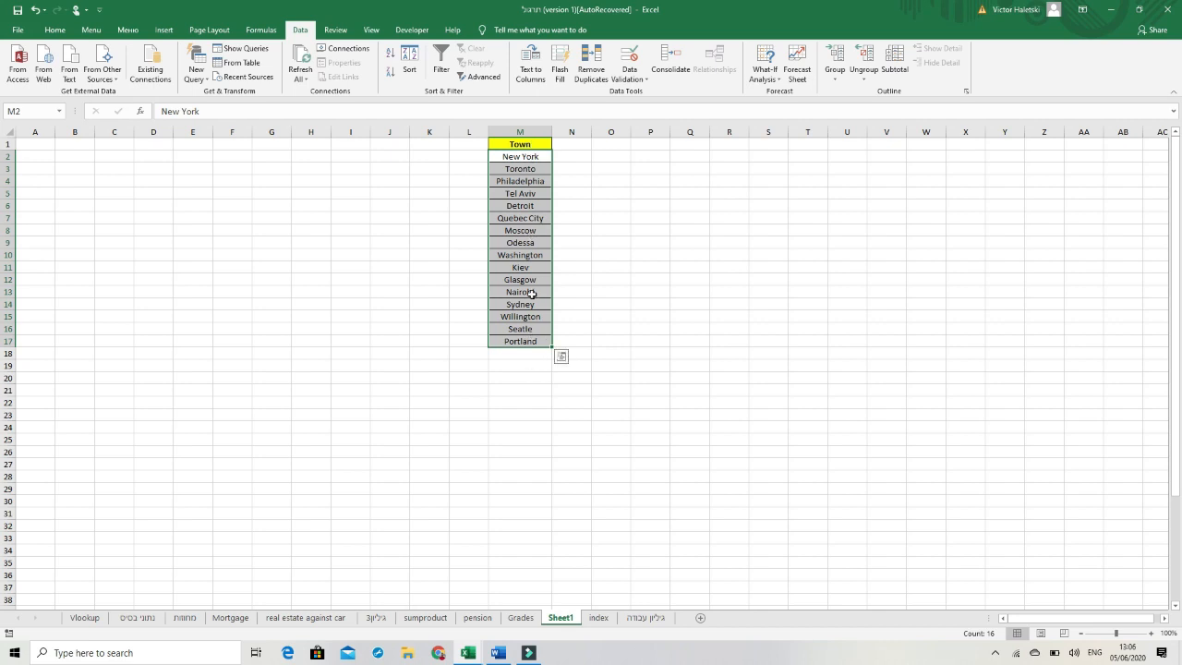
Step: Choose Philadelphia from the drop-down lists in D2 and D3 of the Grades sheet
left_click(532, 625)
left_click(333, 172)
left_click(338, 187)
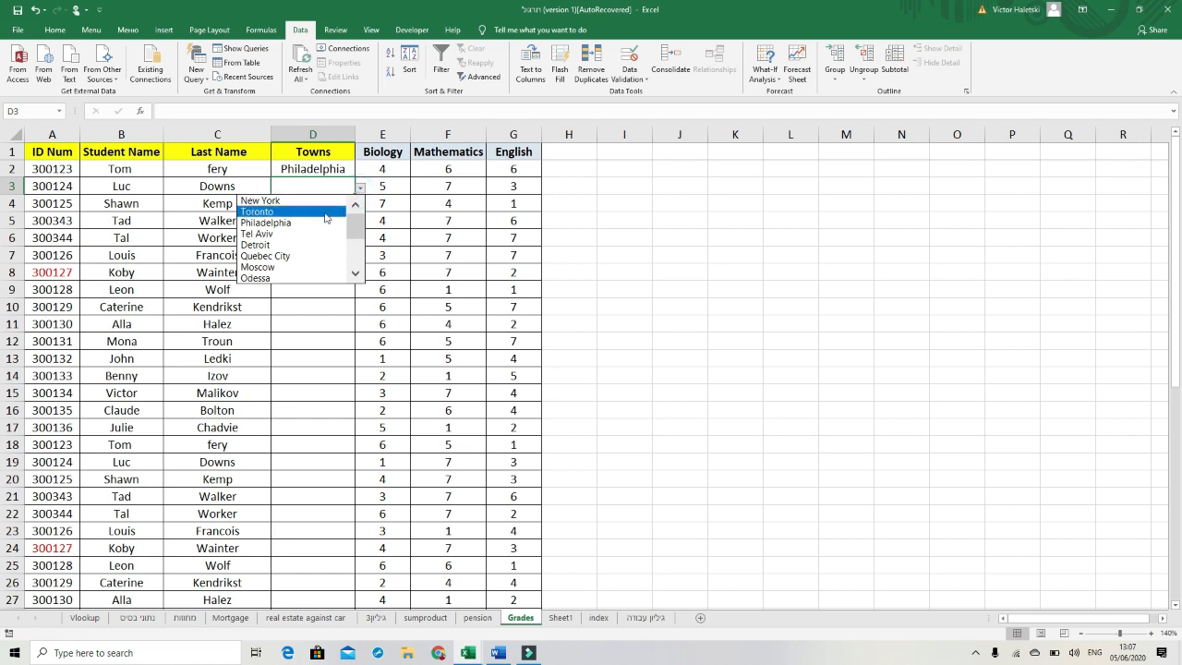
left_click(317, 223)
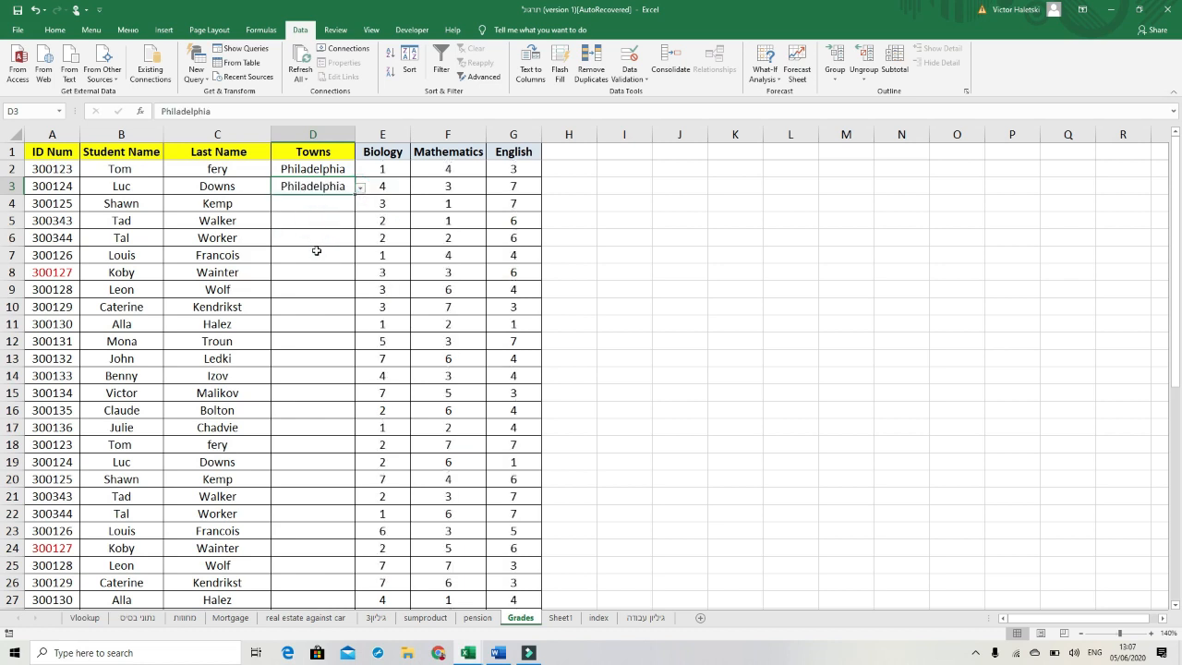